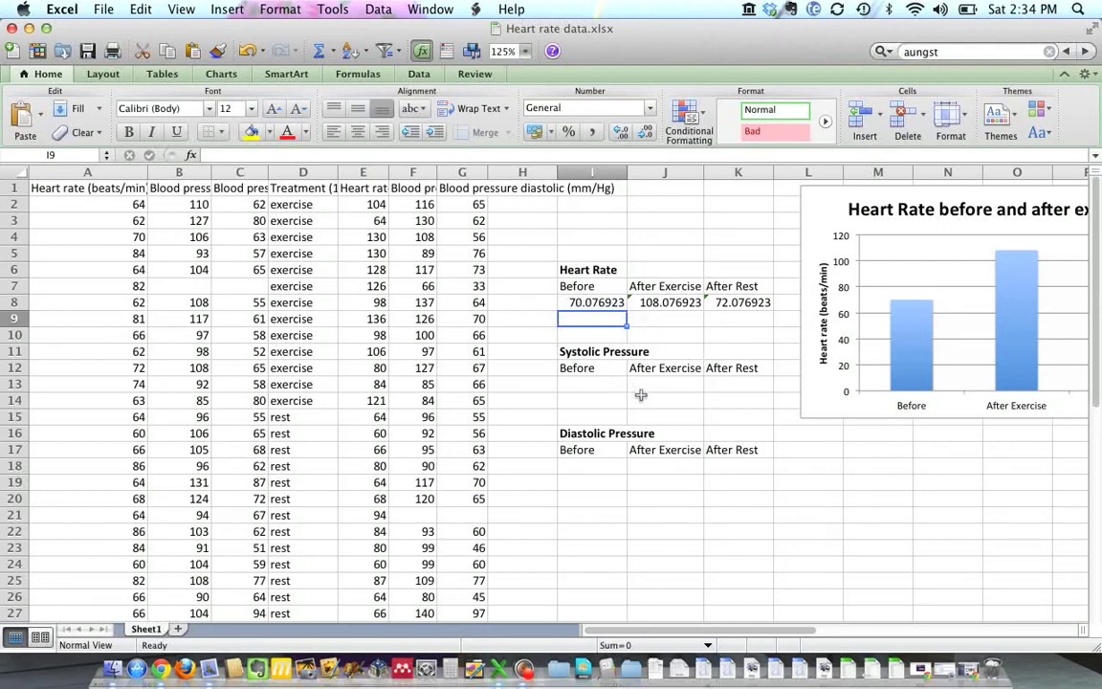
Step: Enter =AVERAGE(B2:B27) in I13 for a systolic Before average of 103.88
left_click(591, 386)
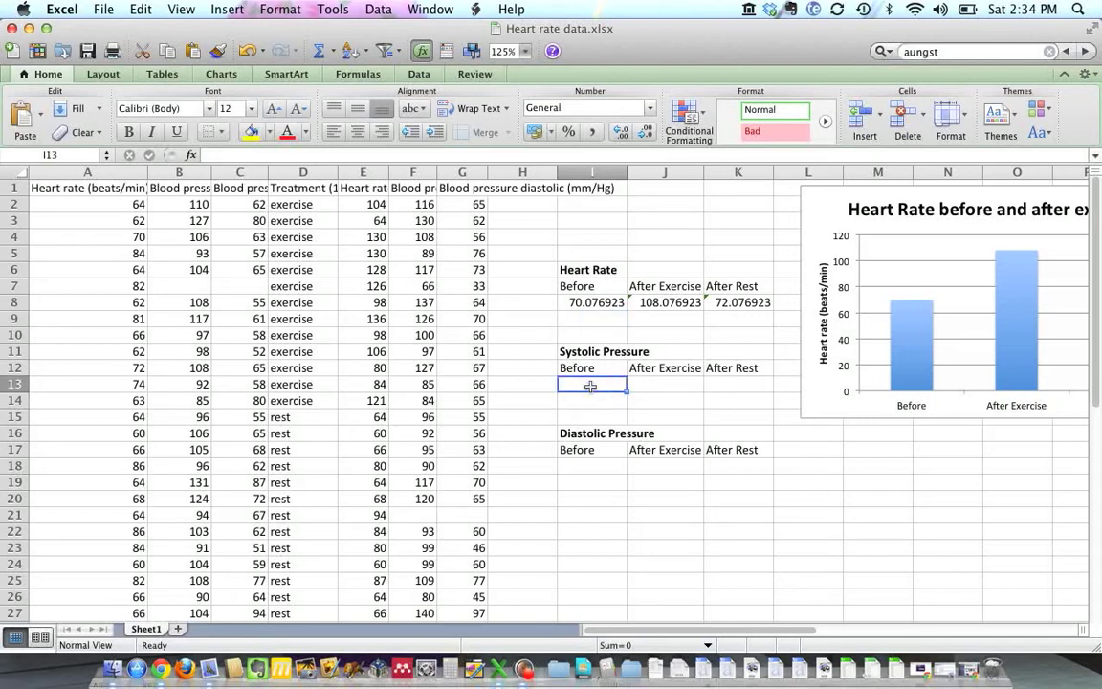
type("=")
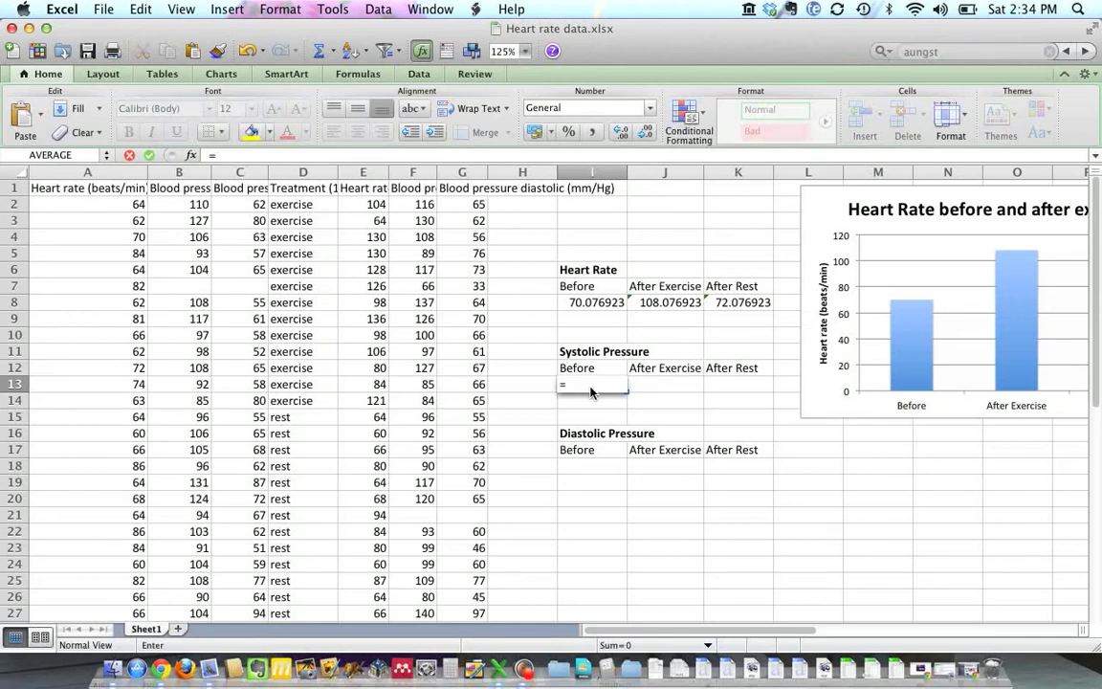
type("average")
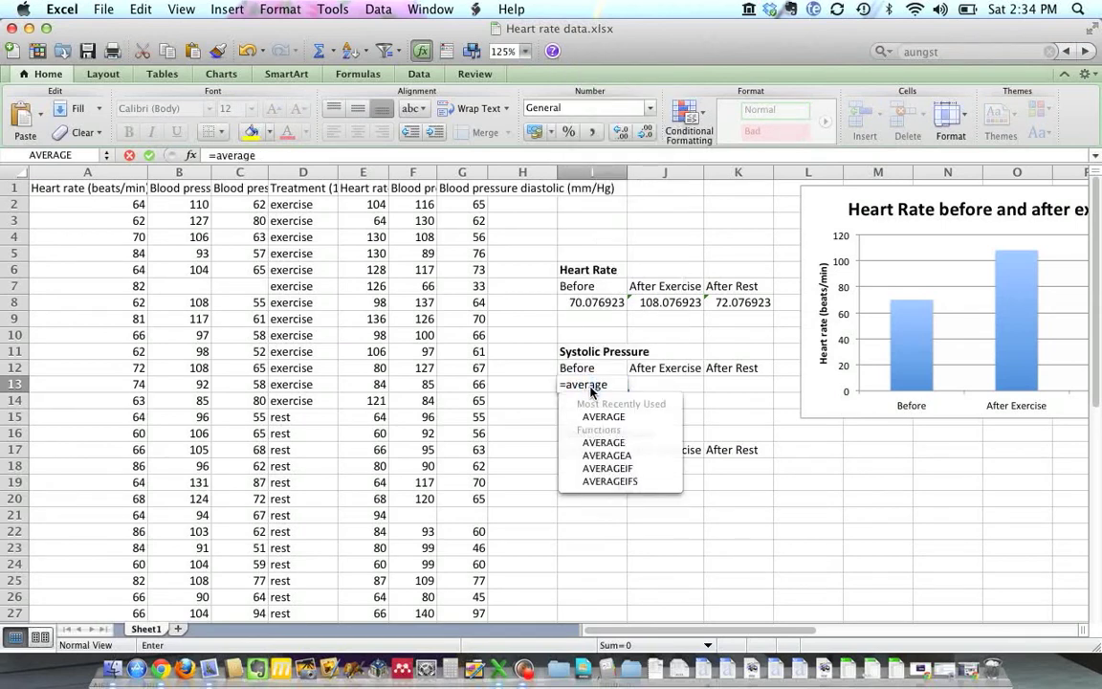
type("(")
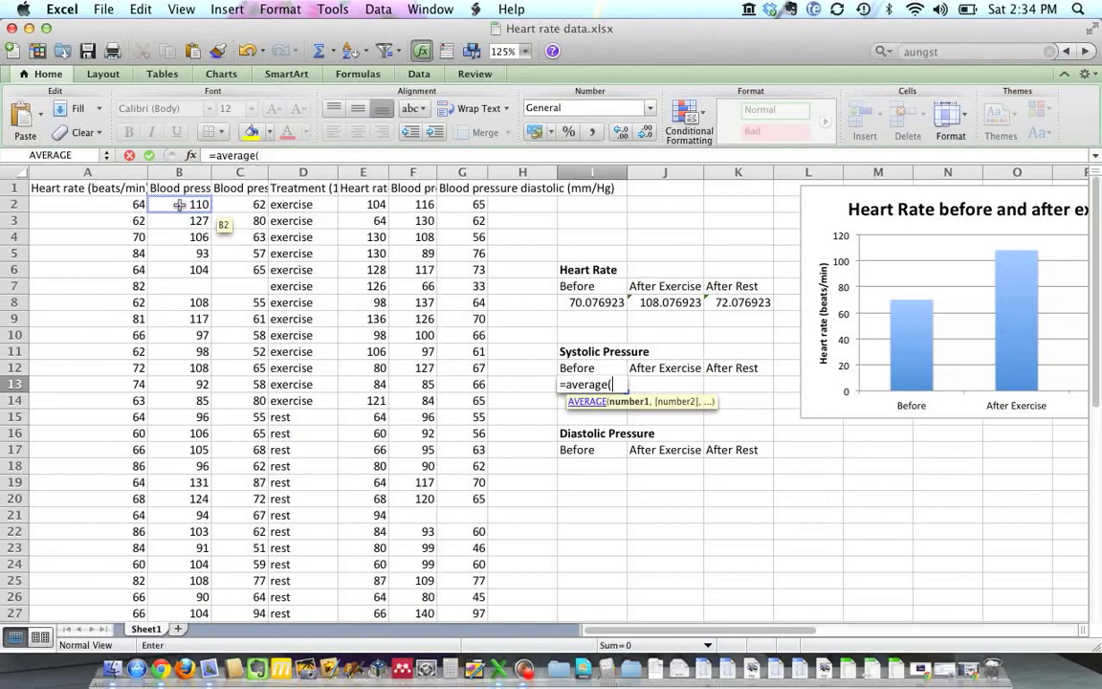
left_click_drag(196, 207, 177, 541)
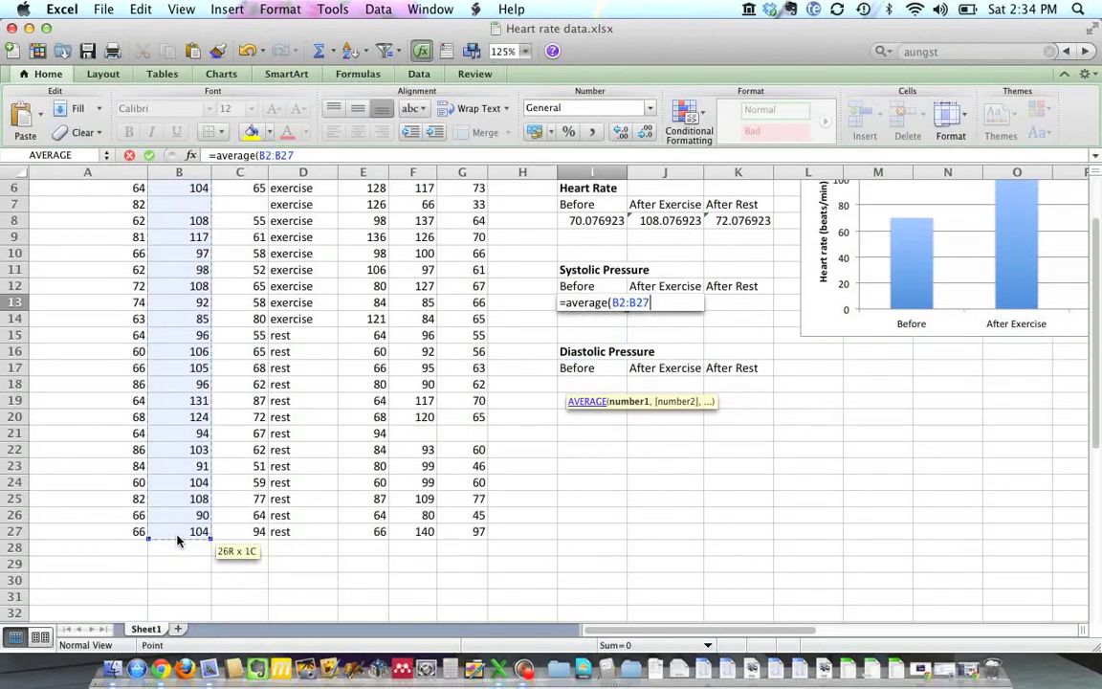
type(")")
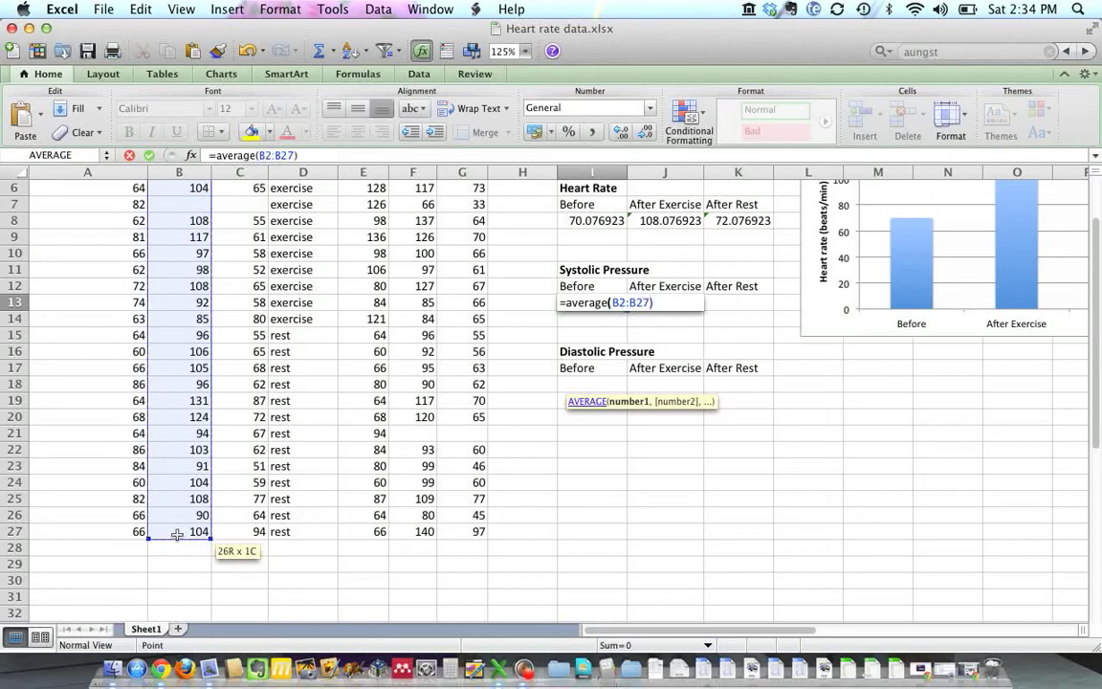
key("Return")
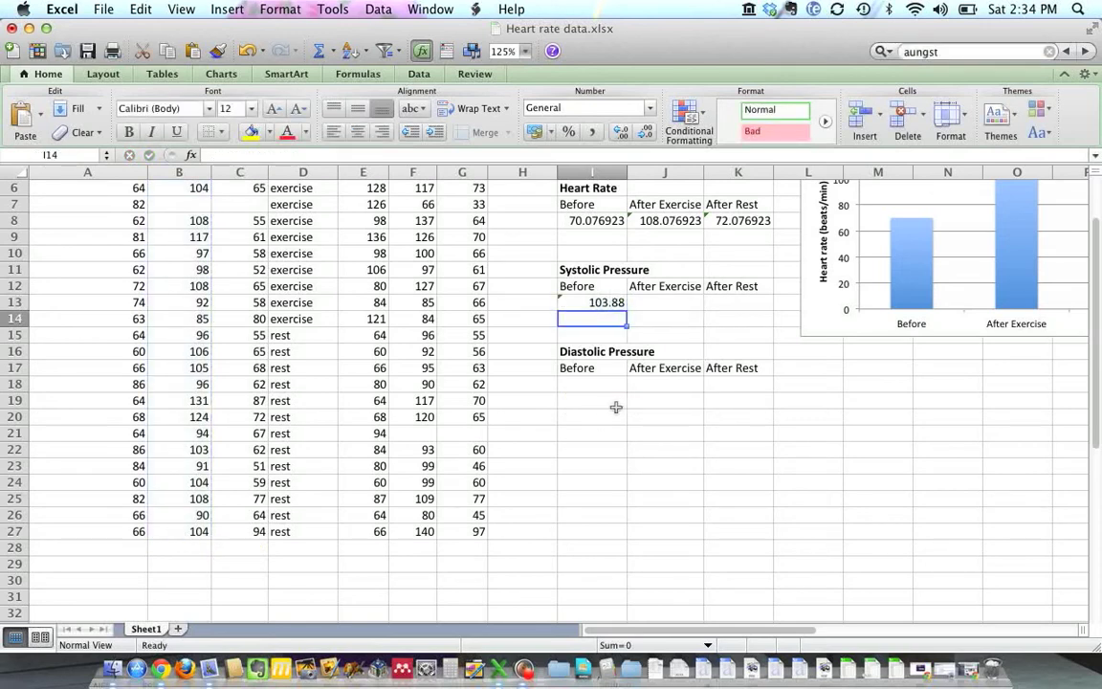
scroll(616, 408, "up", 2)
scroll(610, 383, "up", 3)
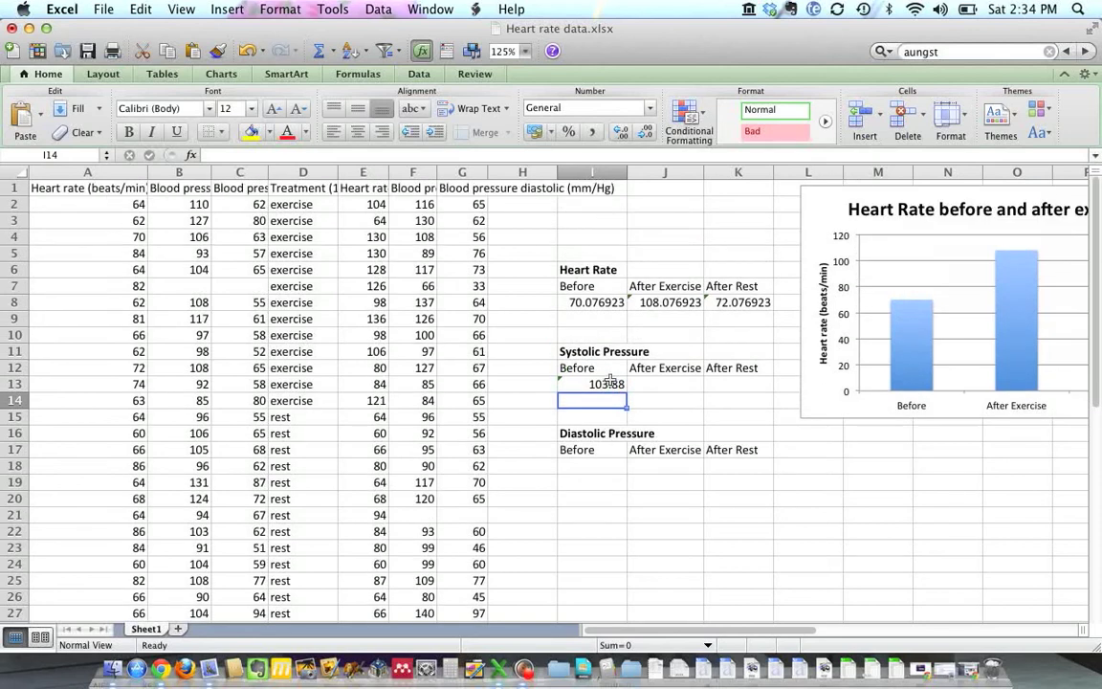
Step: Enter =AVERAGE(F2:F14) in J13 for an After Exercise average of 106.307692
left_click(654, 385)
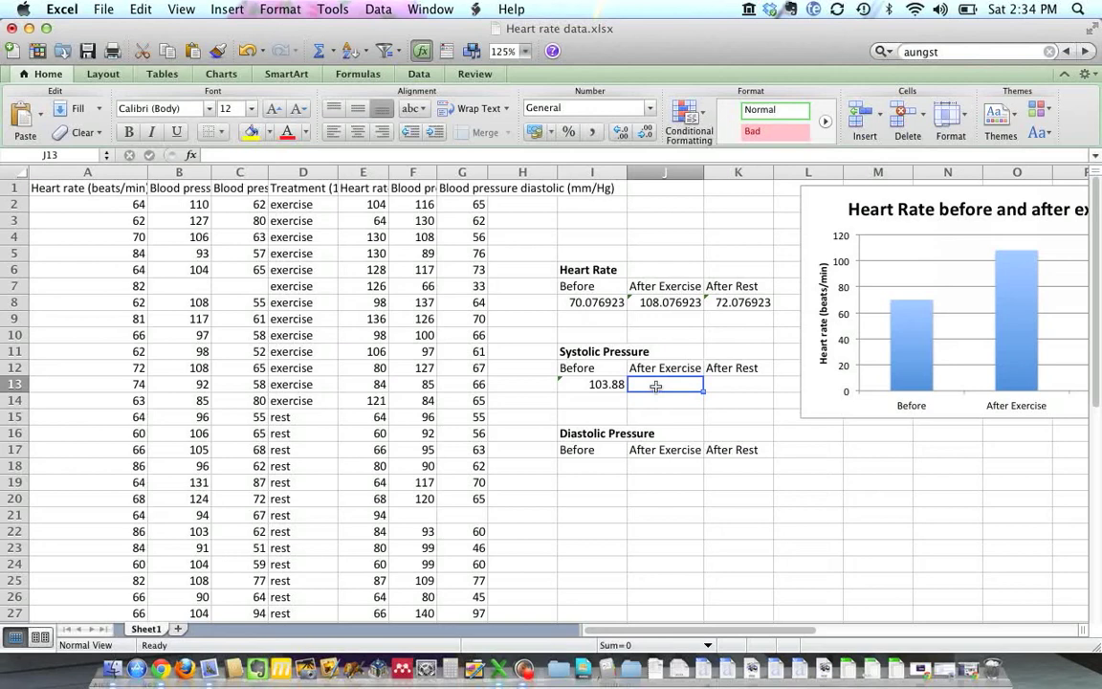
type("=ave")
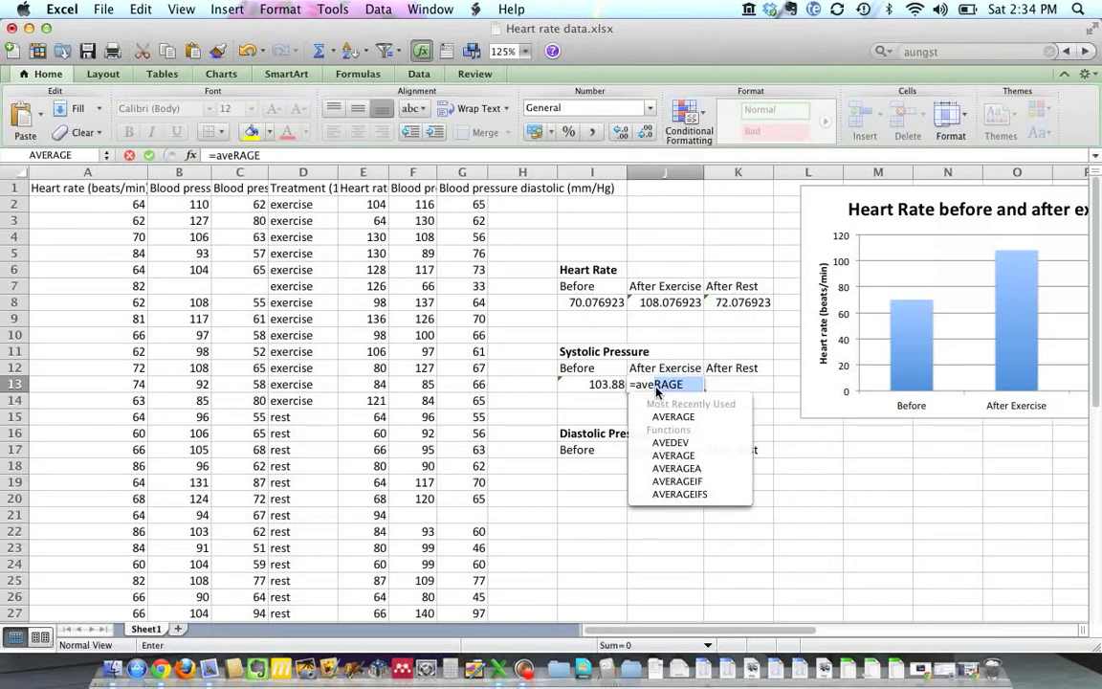
type("rage(")
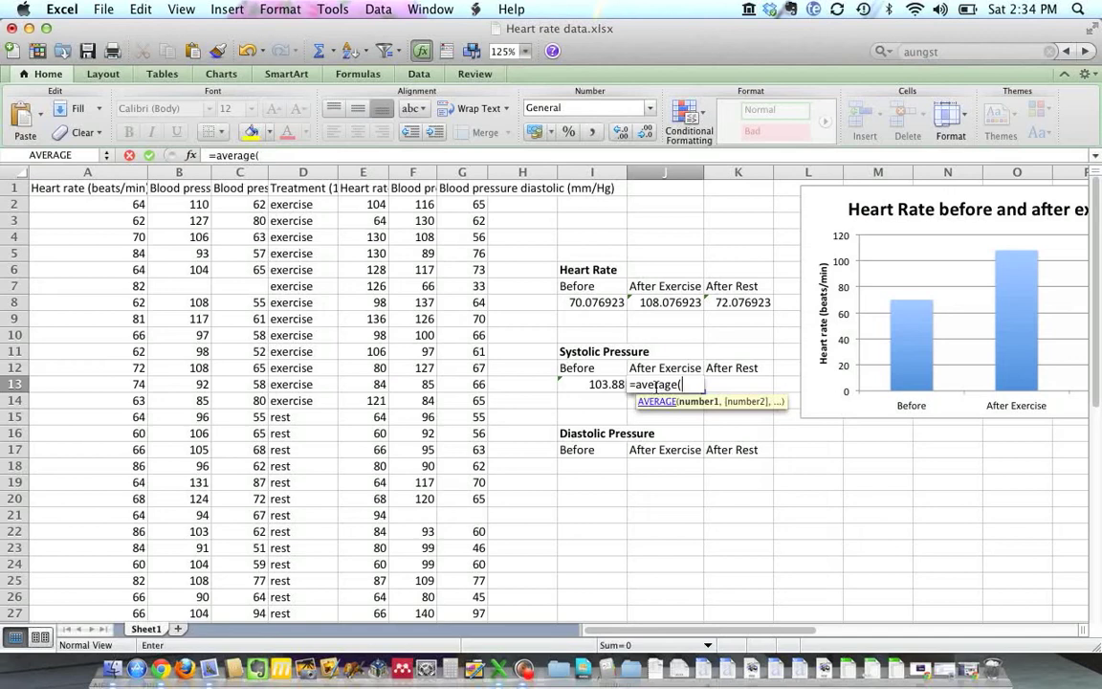
left_click(462, 322)
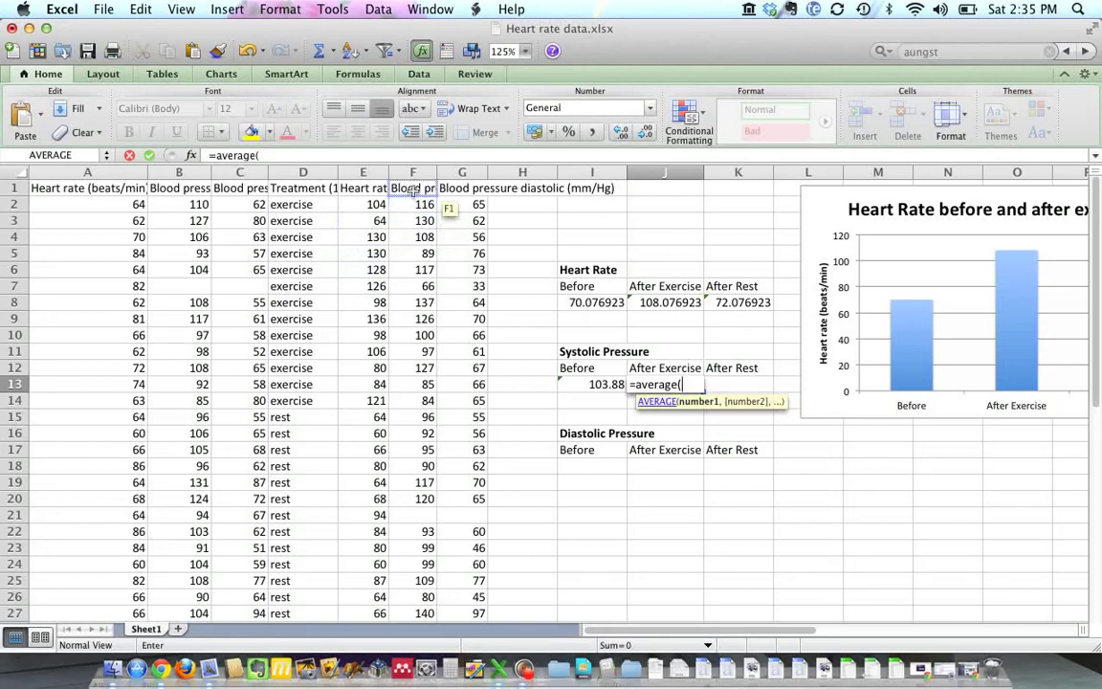
left_click_drag(412, 204, 417, 395)
type(")")
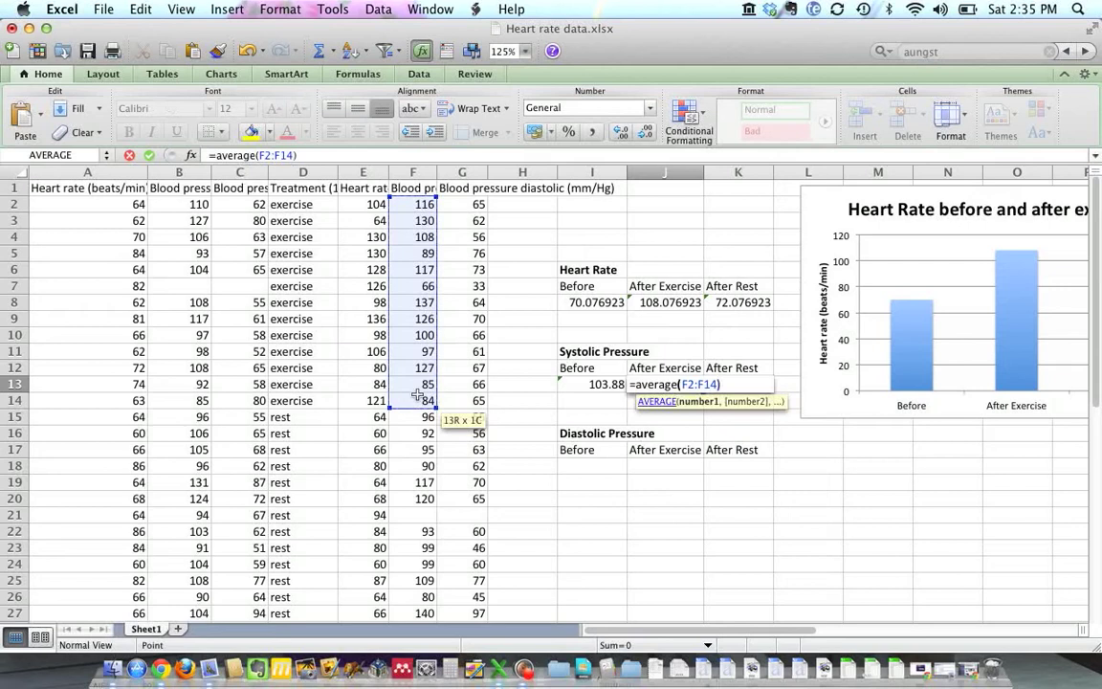
key("Return")
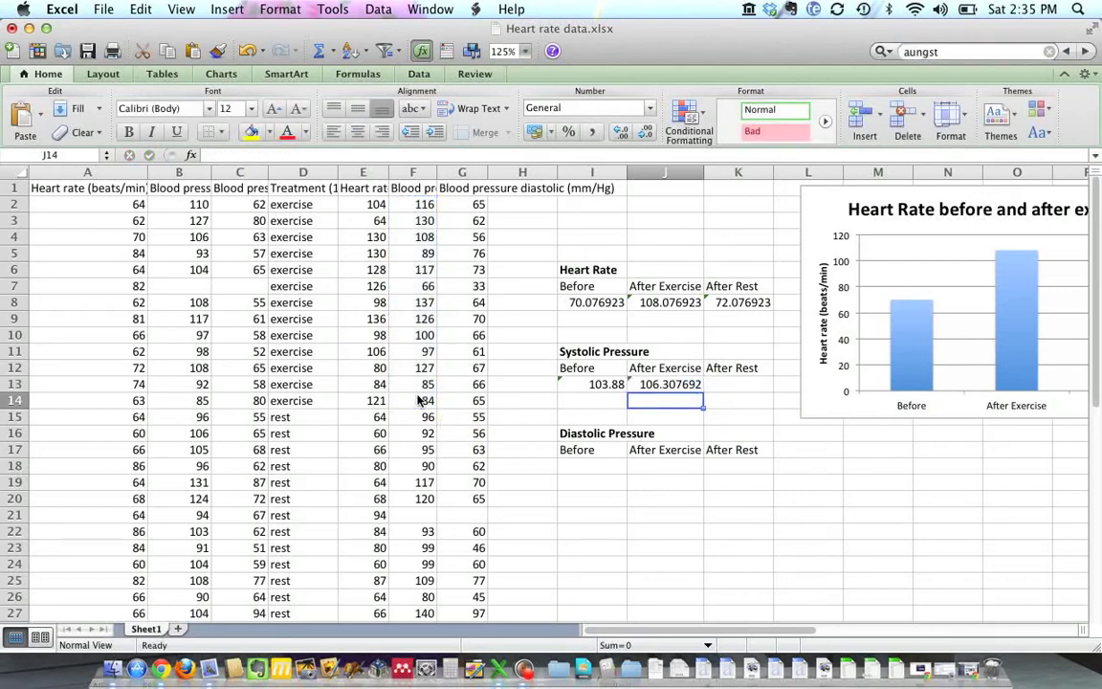
left_click(740, 385)
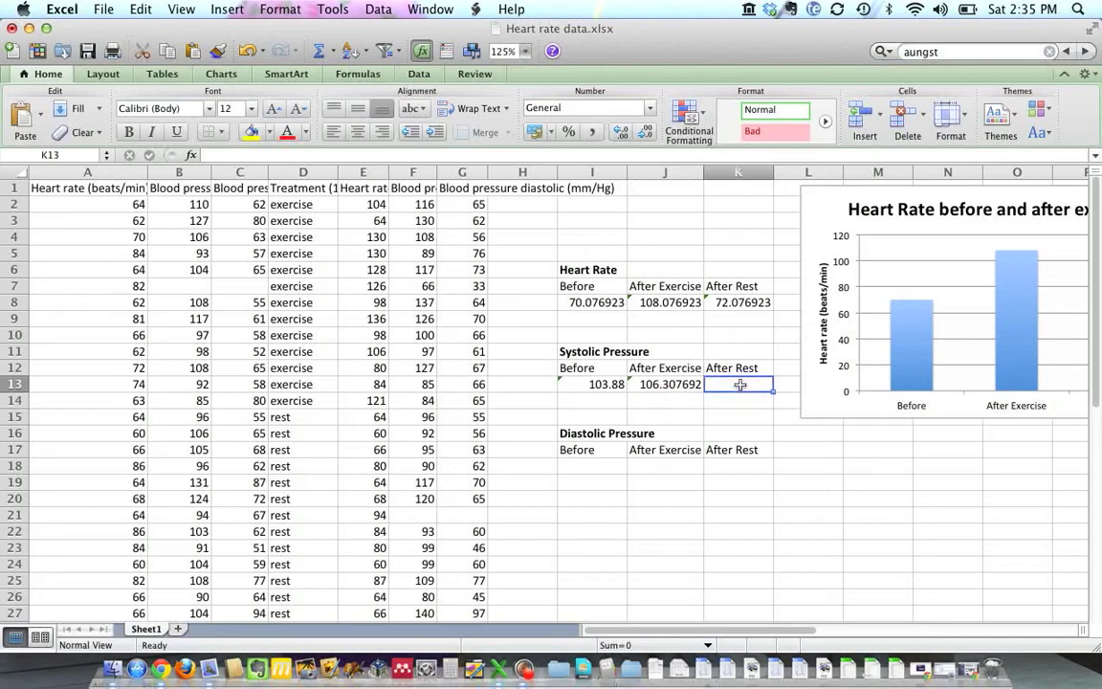
left_click(665, 384)
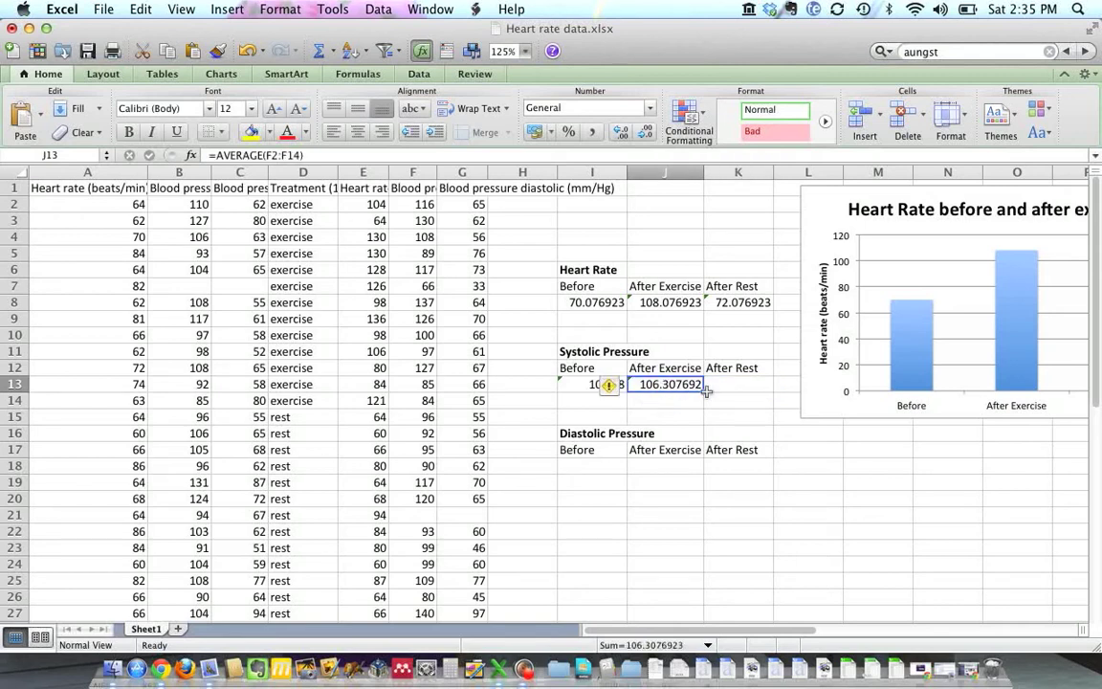
Step: Enter =AVERAGE(F15:F27) in K13 for an After Rest average of 102.5
left_click(727, 384)
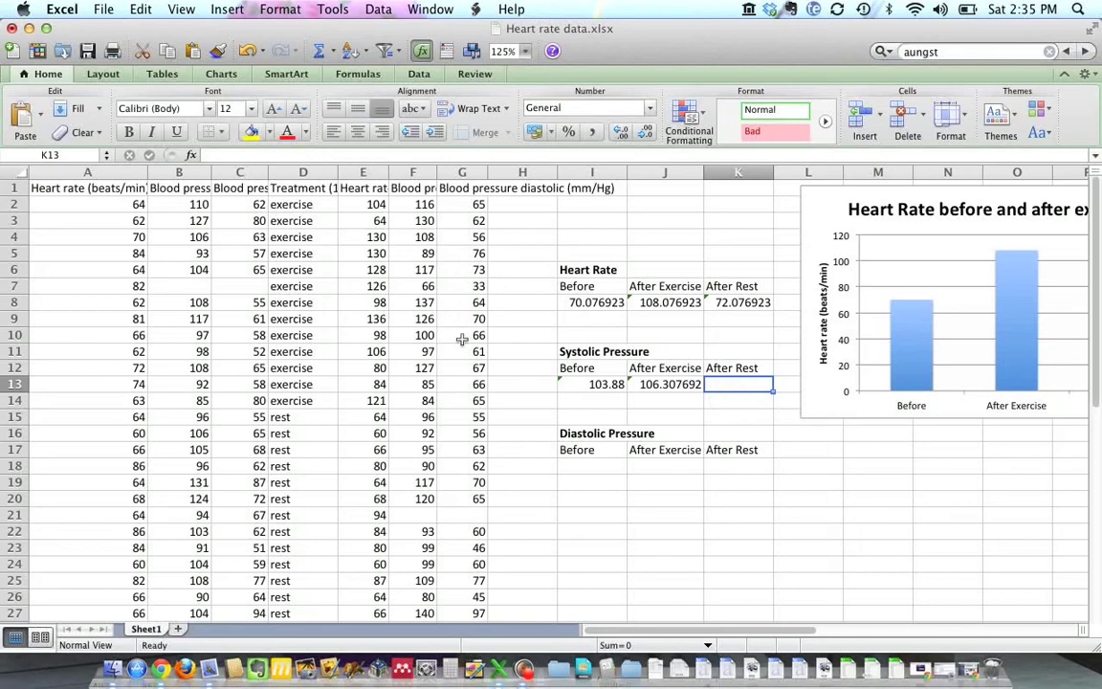
type("=")
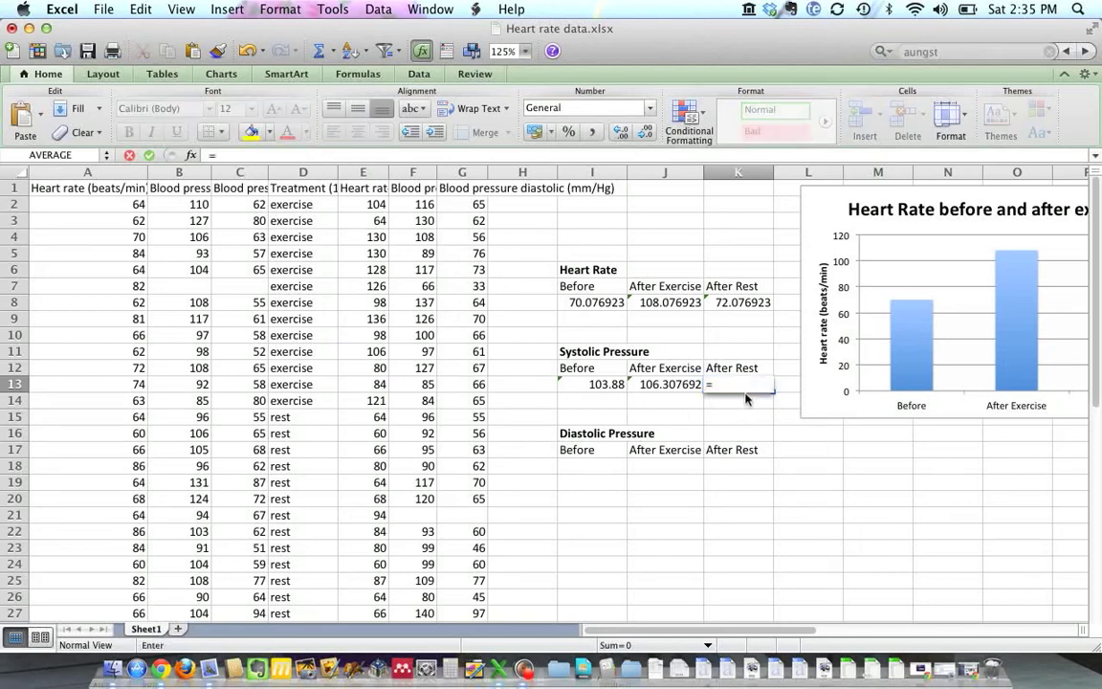
type("average")
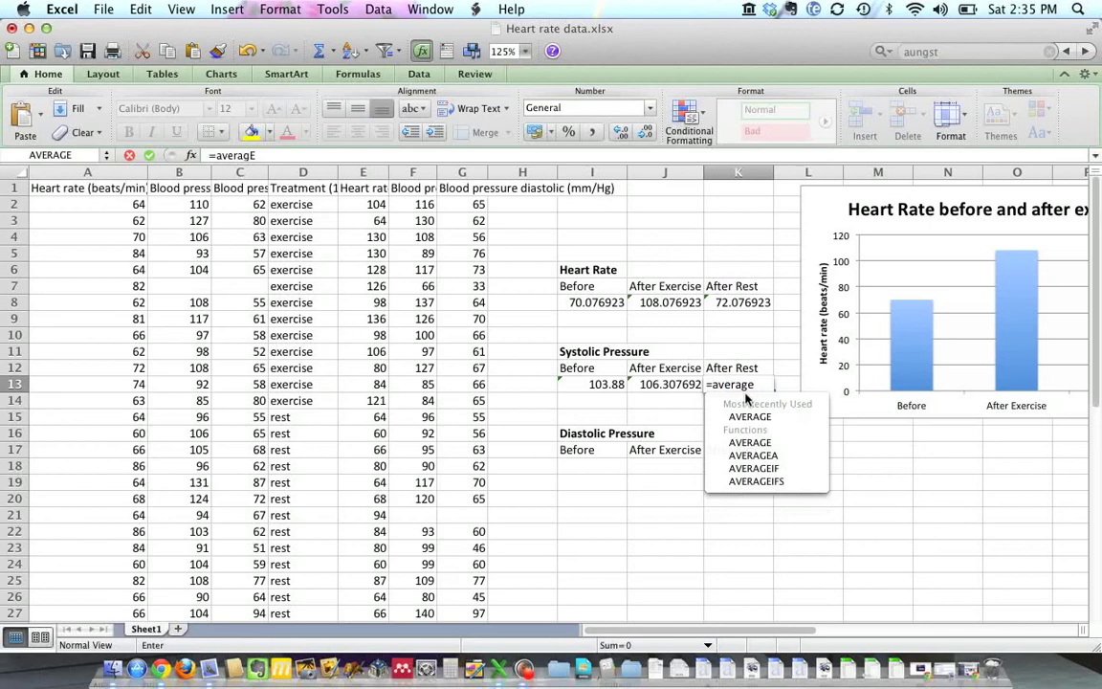
type("(")
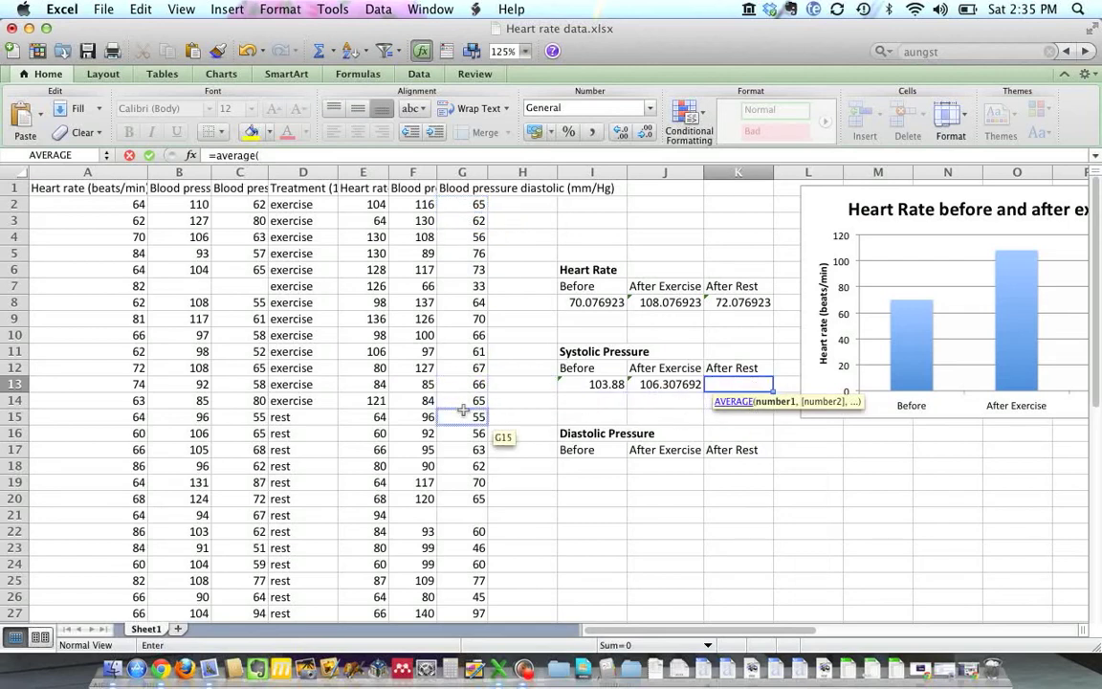
scroll(465, 415, "down", 1)
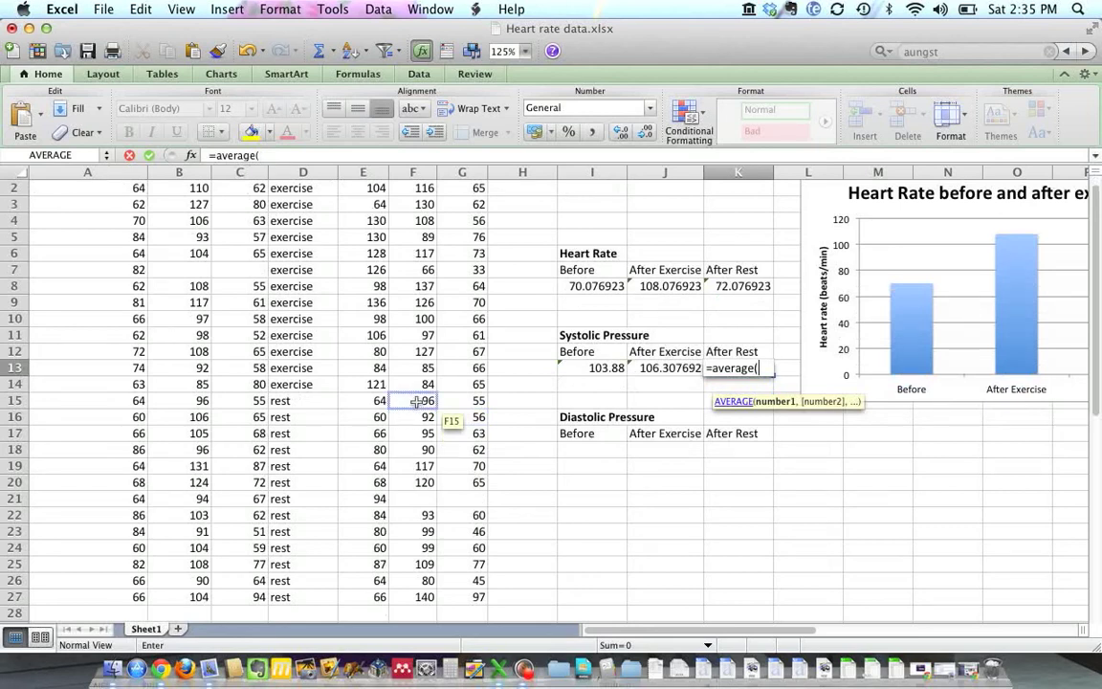
left_click_drag(418, 401, 420, 599)
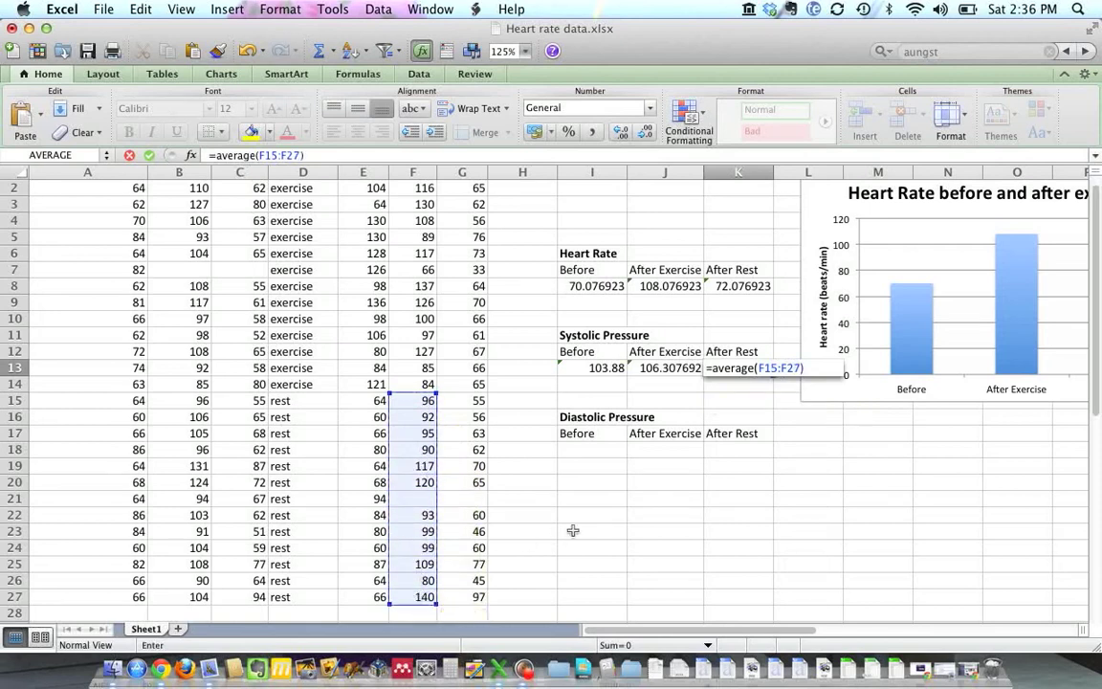
key("Return")
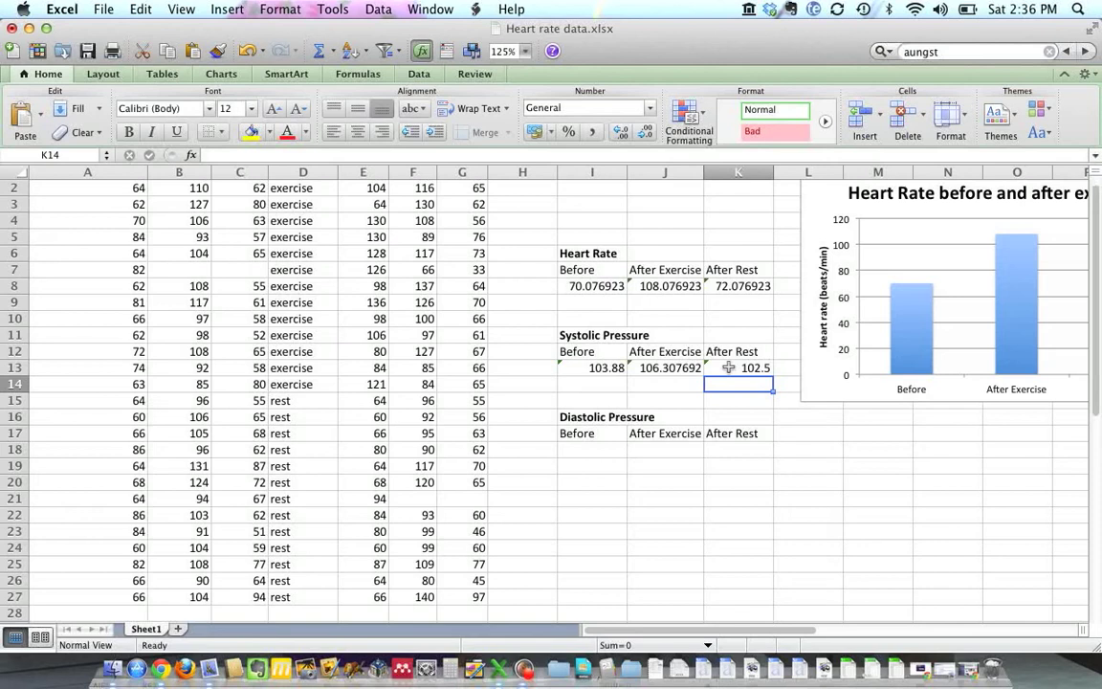
Step: Select the systolic labels and averages I12:K13 and insert a Clustered Column chart
left_click(601, 352)
left_click_drag(601, 352, 722, 368)
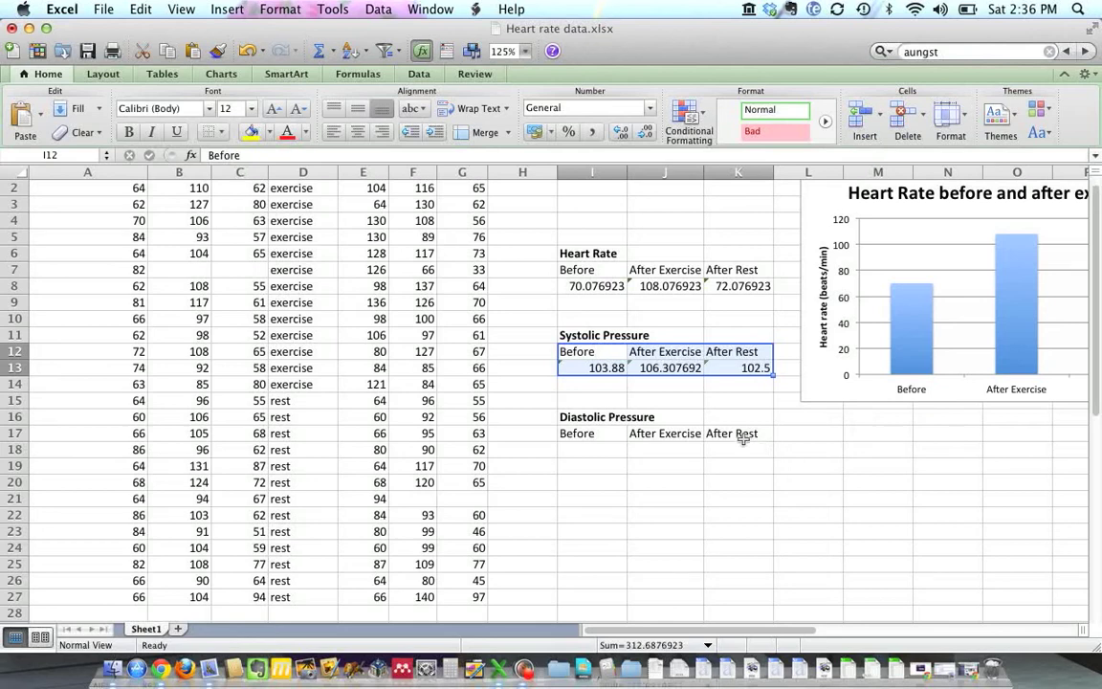
left_click(226, 12)
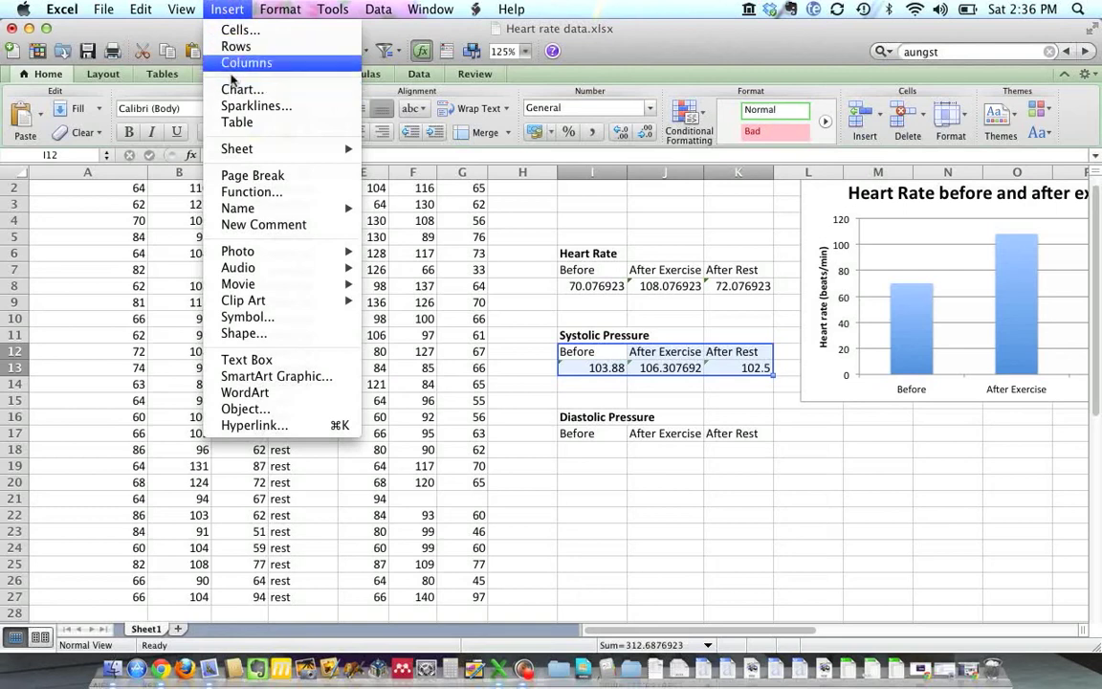
left_click(230, 11)
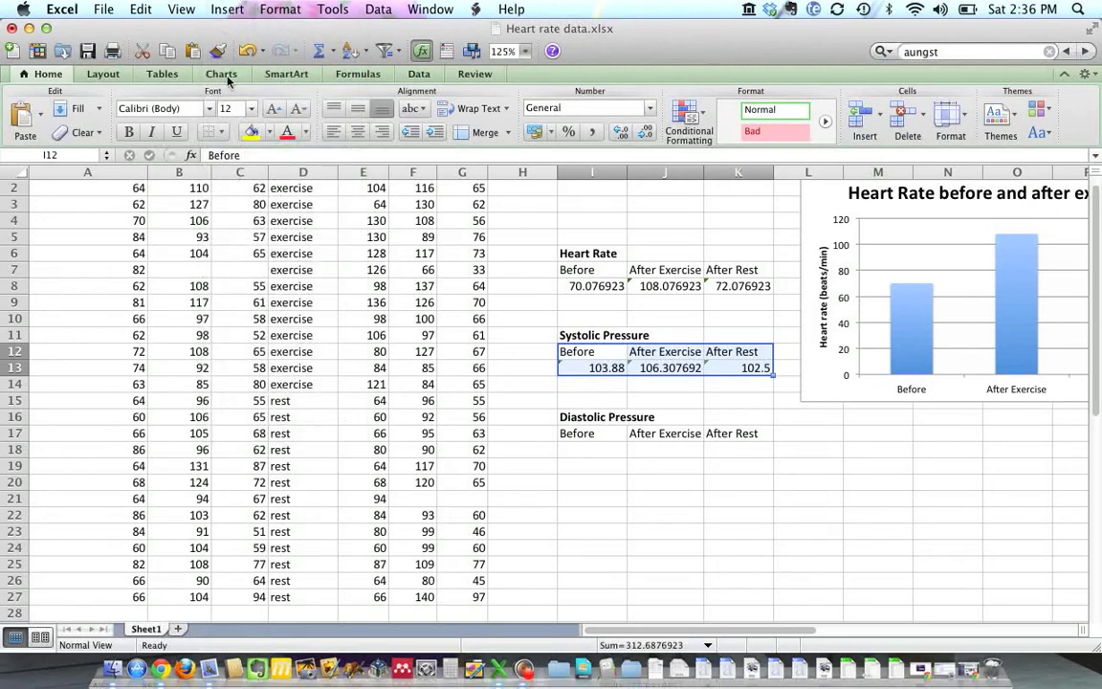
left_click(221, 75)
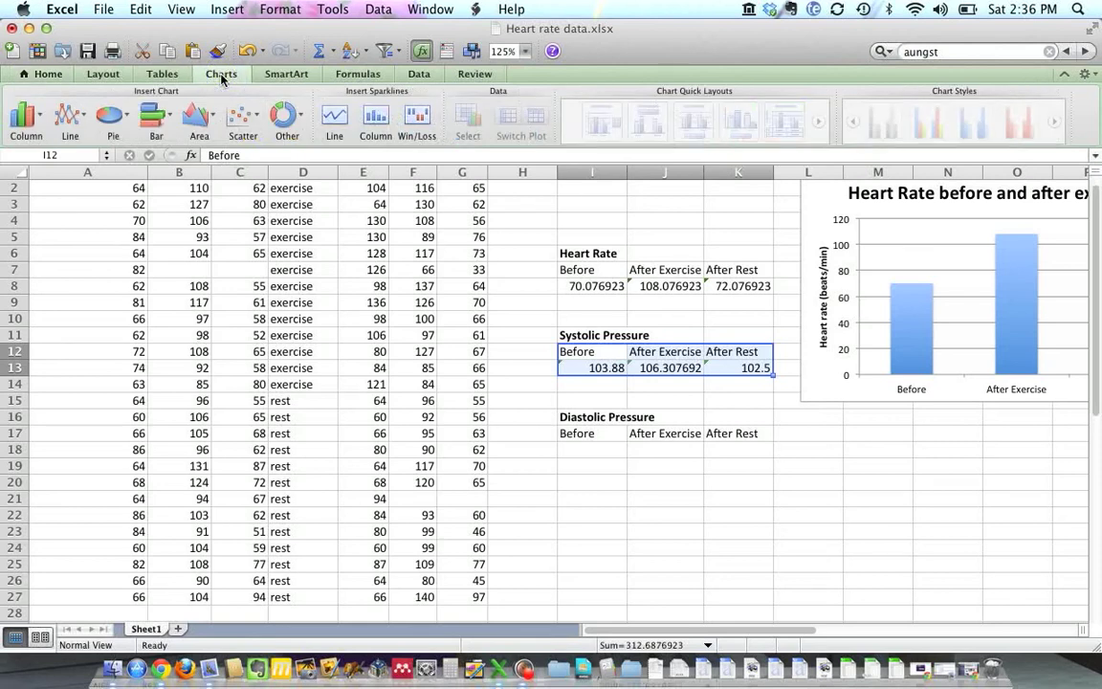
left_click(32, 119)
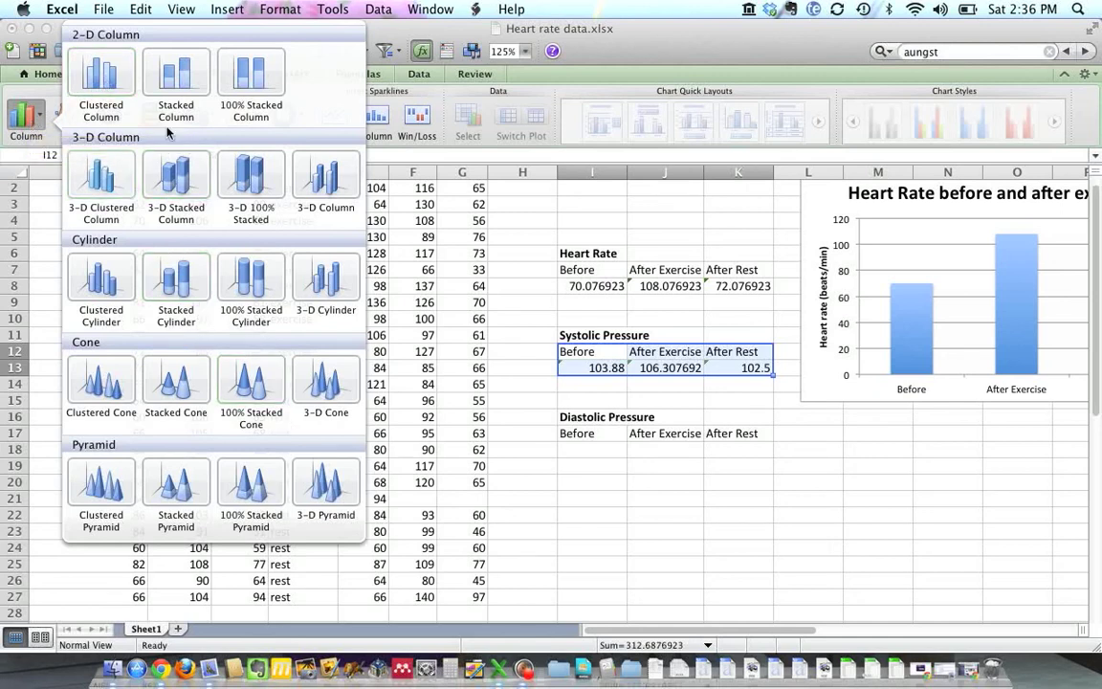
left_click(106, 75)
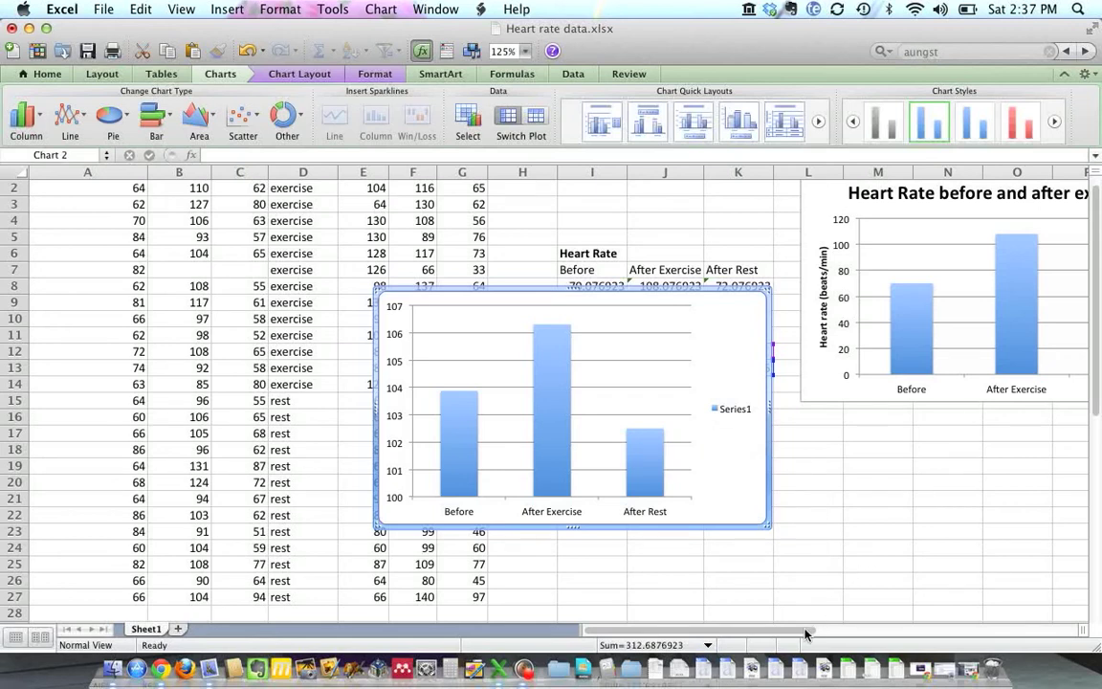
Step: Move the new chart under the heart-rate chart and delete its Series1 legend
left_click_drag(805, 632, 817, 633)
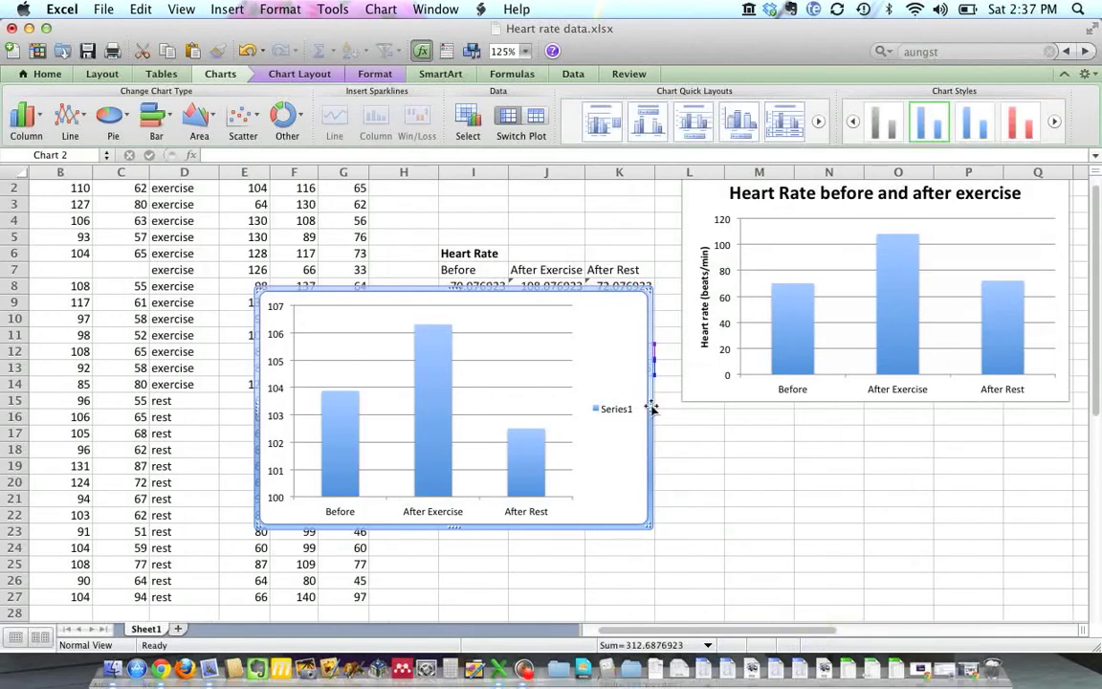
left_click_drag(622, 341, 1047, 457)
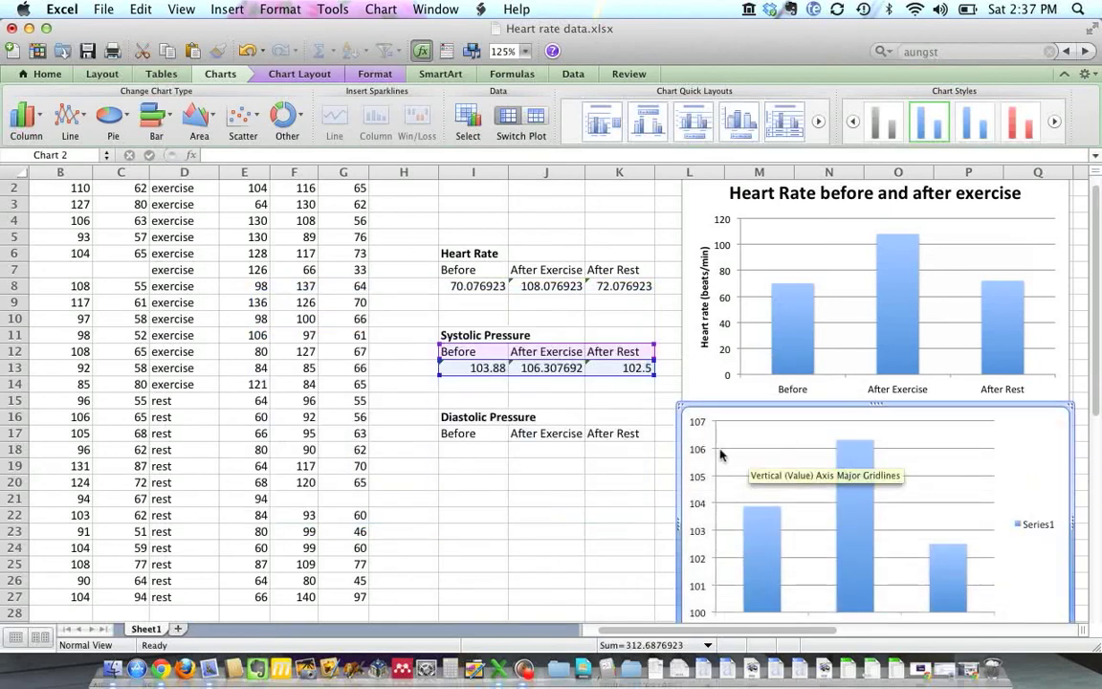
scroll(635, 453, "down", 3)
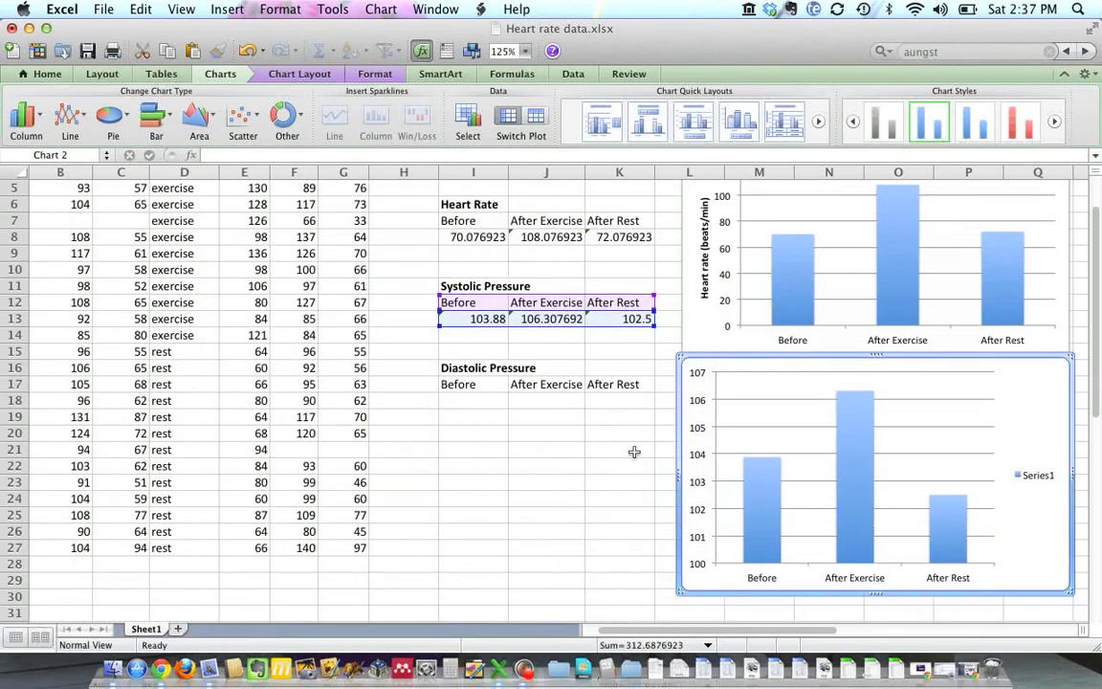
left_click(1035, 481)
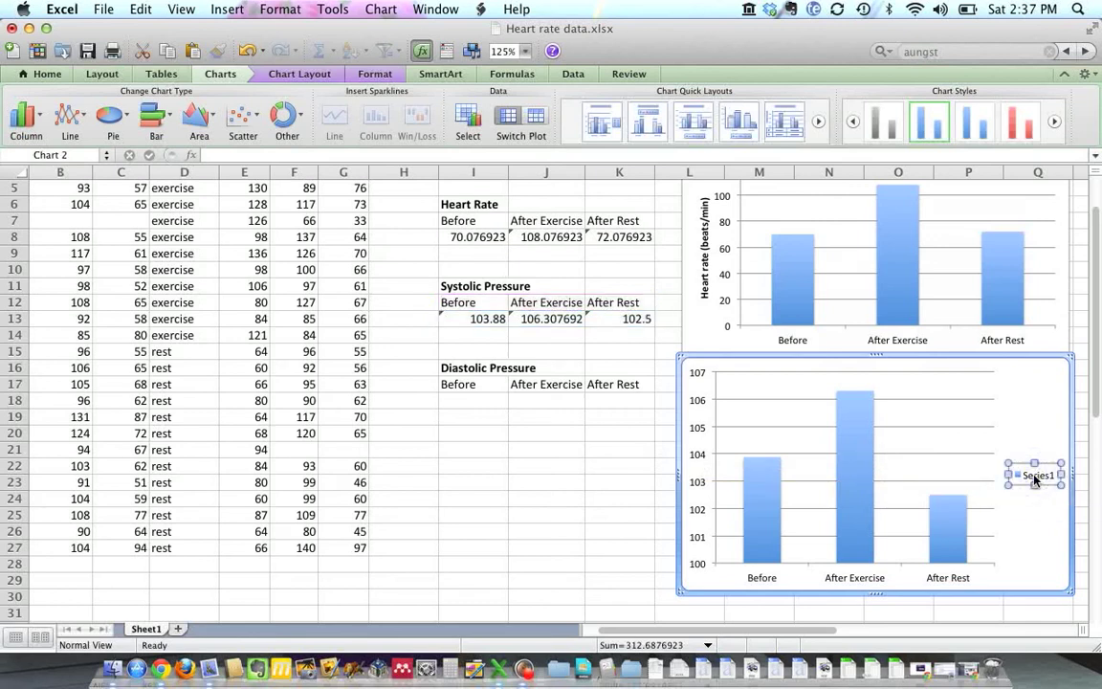
key("Delete")
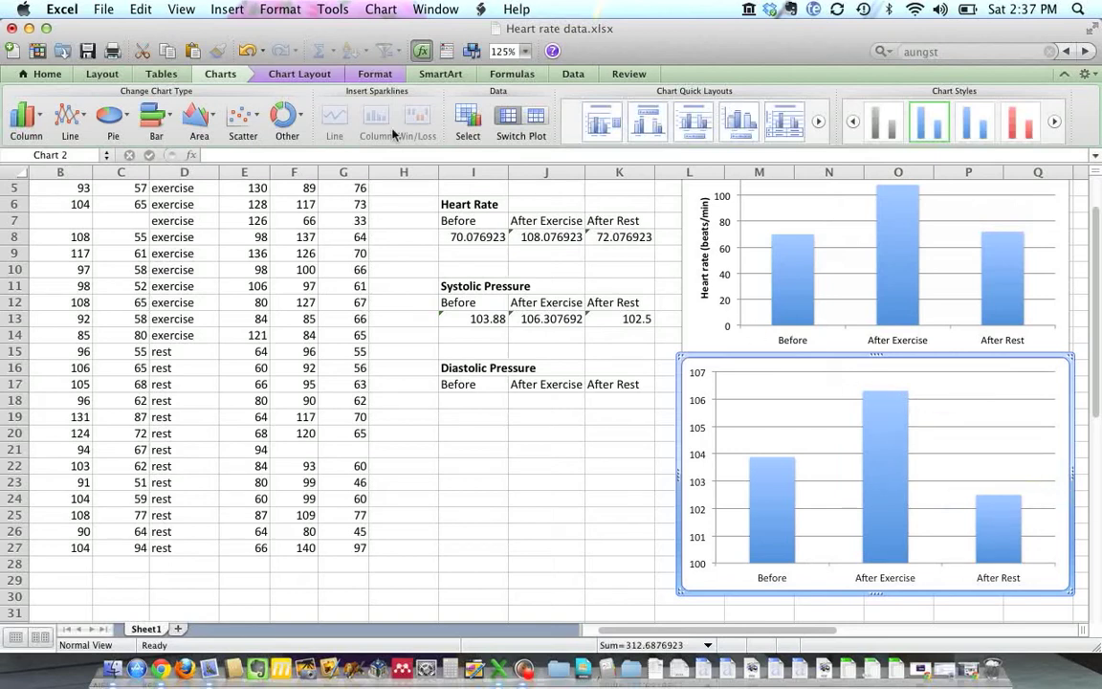
Step: Add the title 'Systolic Pressure before and after exercise' above the chart's bars
left_click(296, 76)
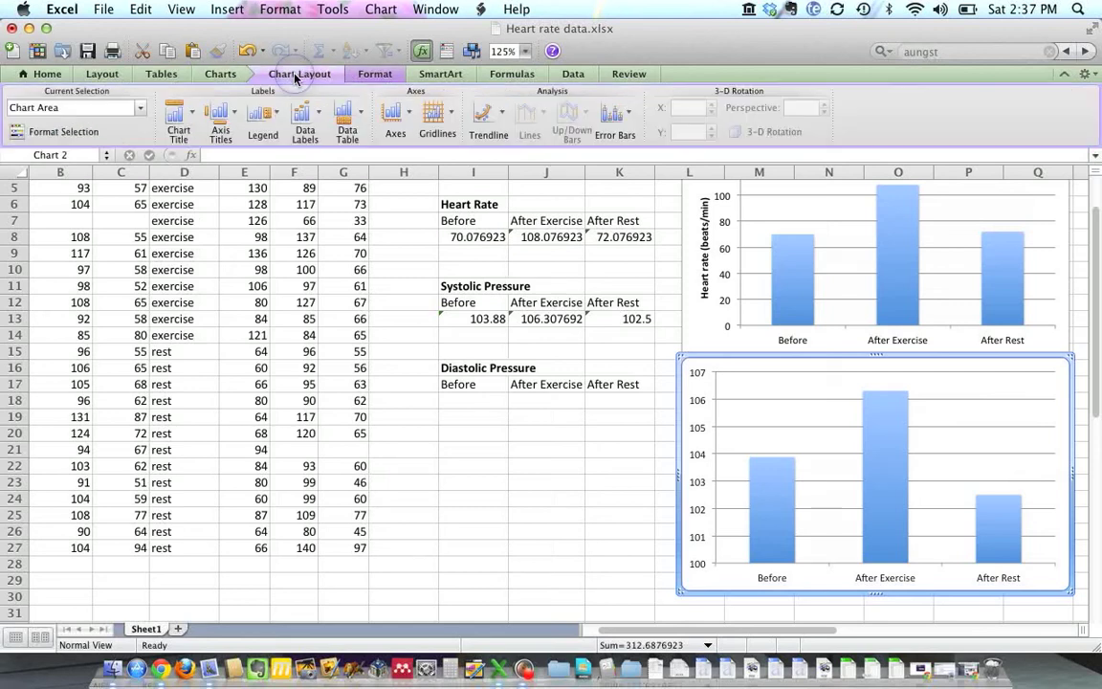
left_click(178, 114)
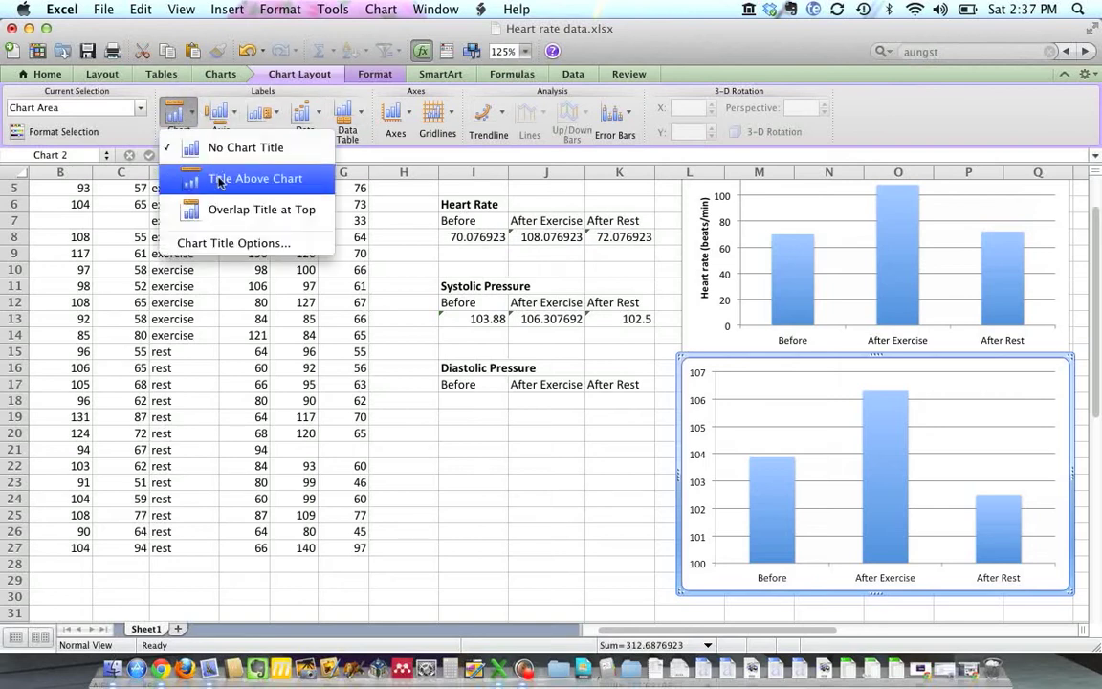
left_click(225, 178)
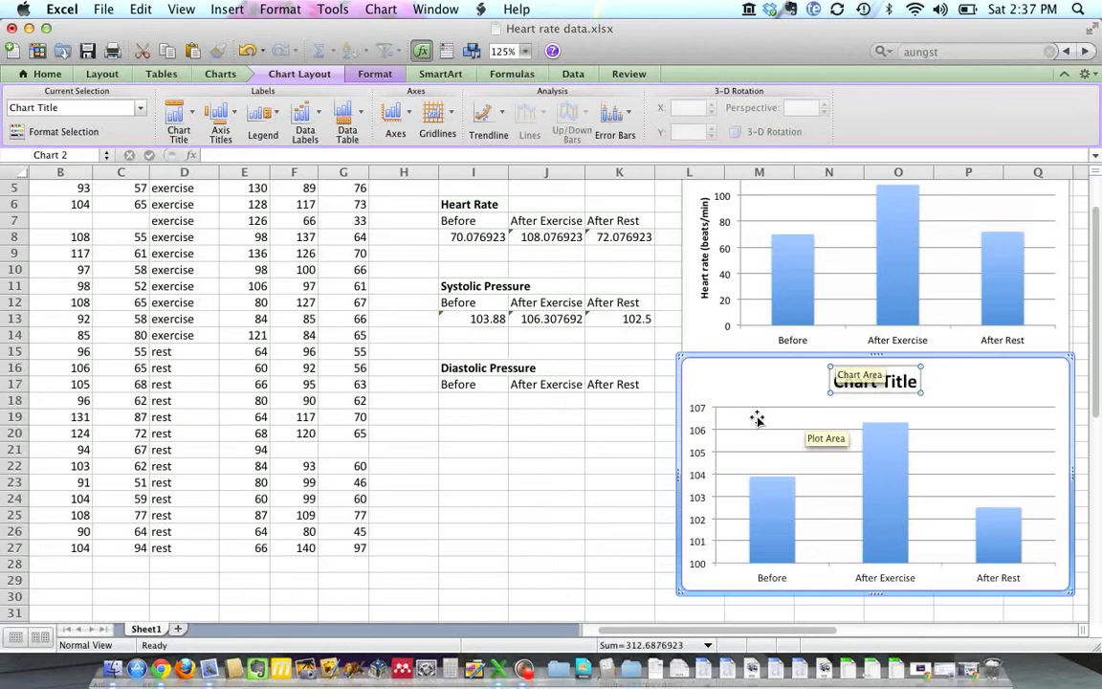
left_click_drag(834, 381, 926, 383)
type("Systoli")
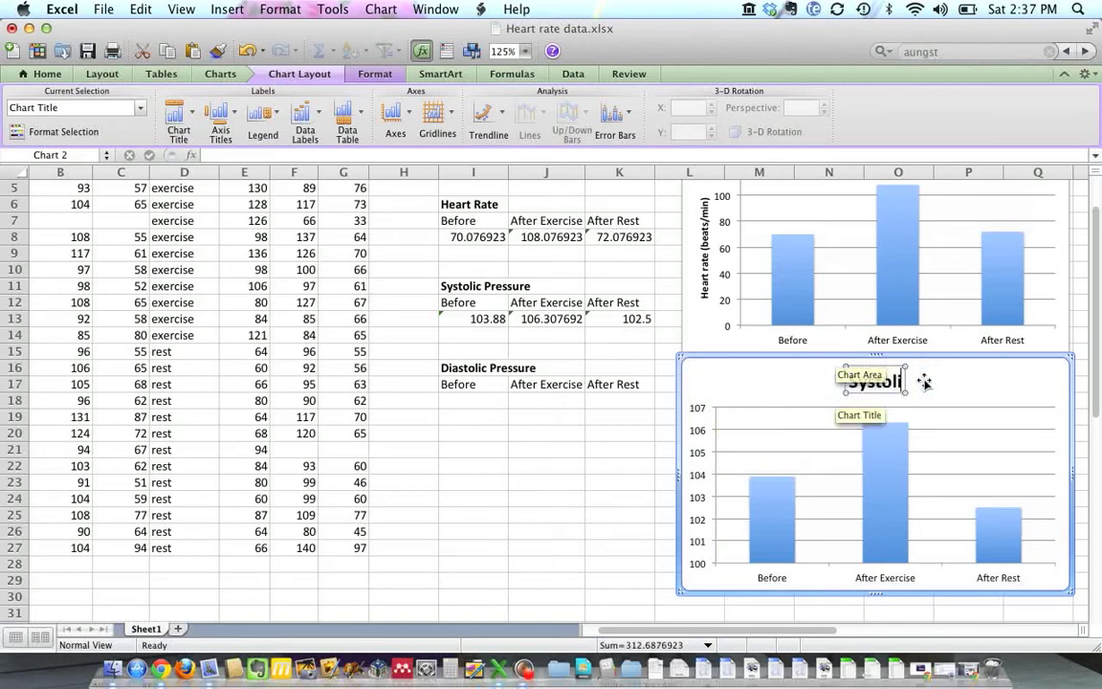
type("c Pressure")
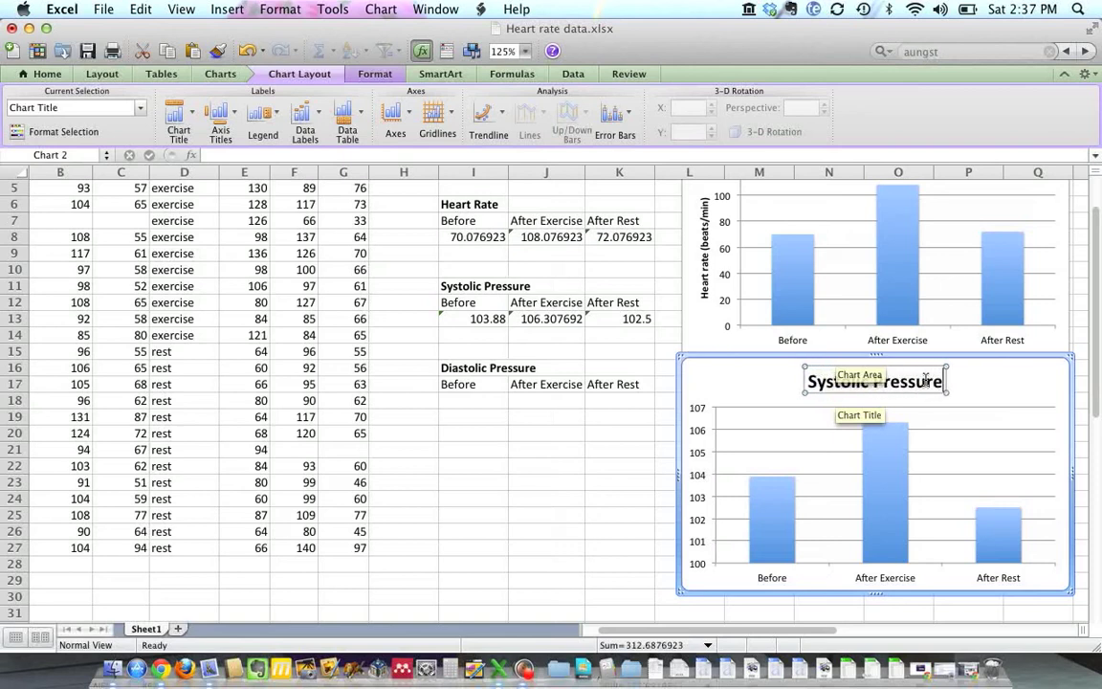
type(" befor")
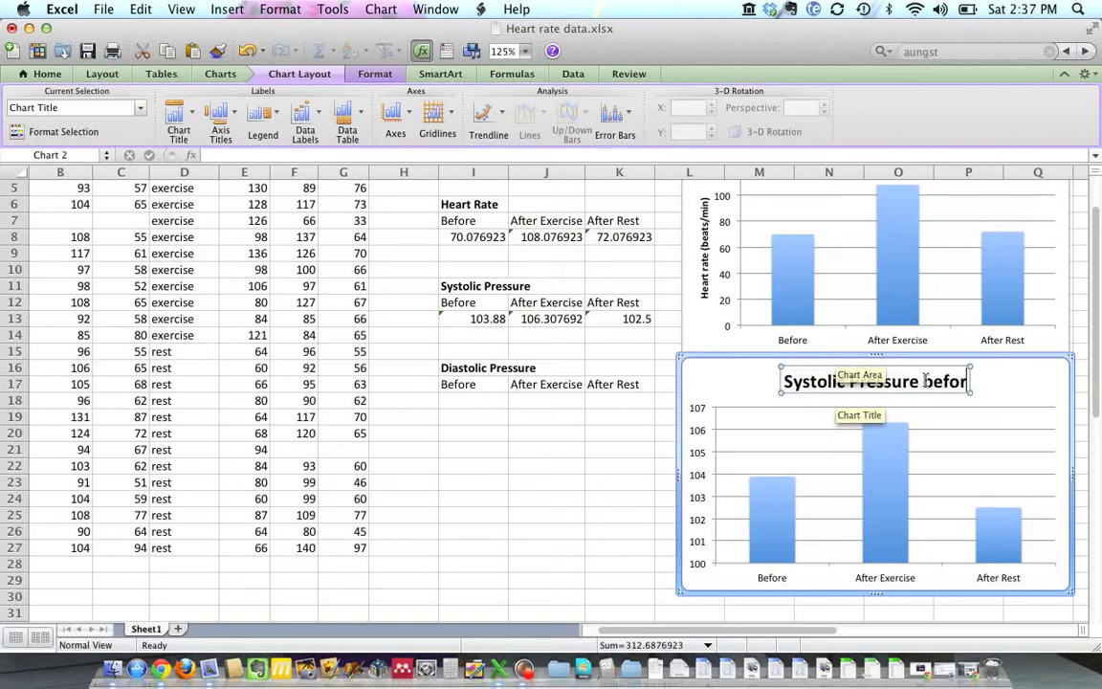
type("e and after")
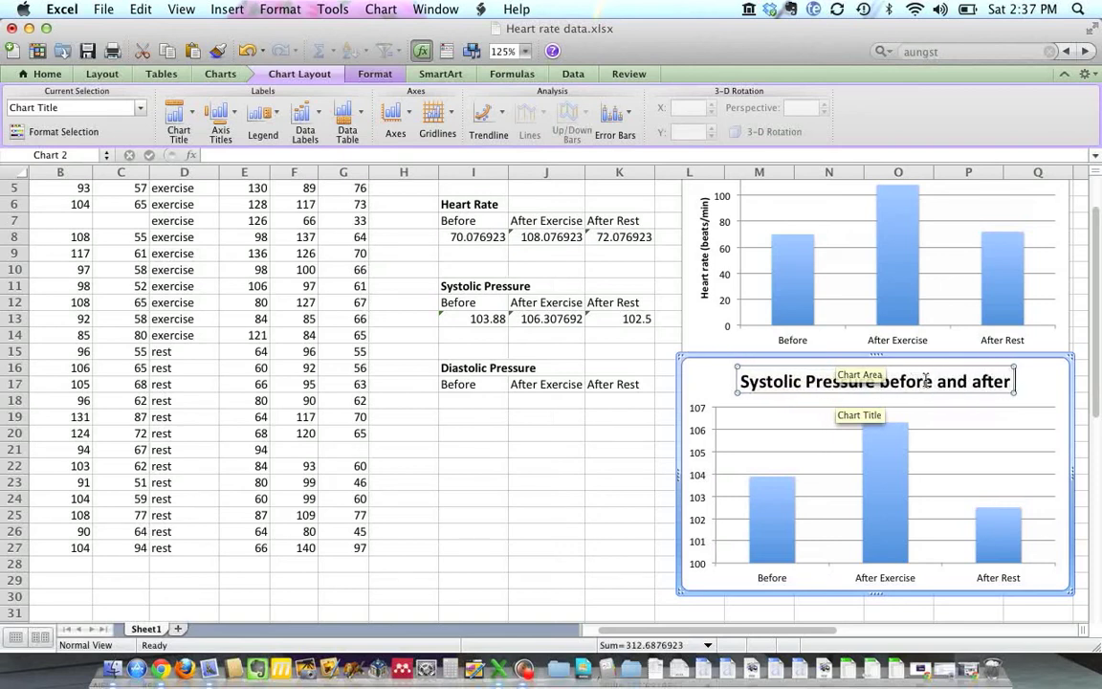
type(" exercsi")
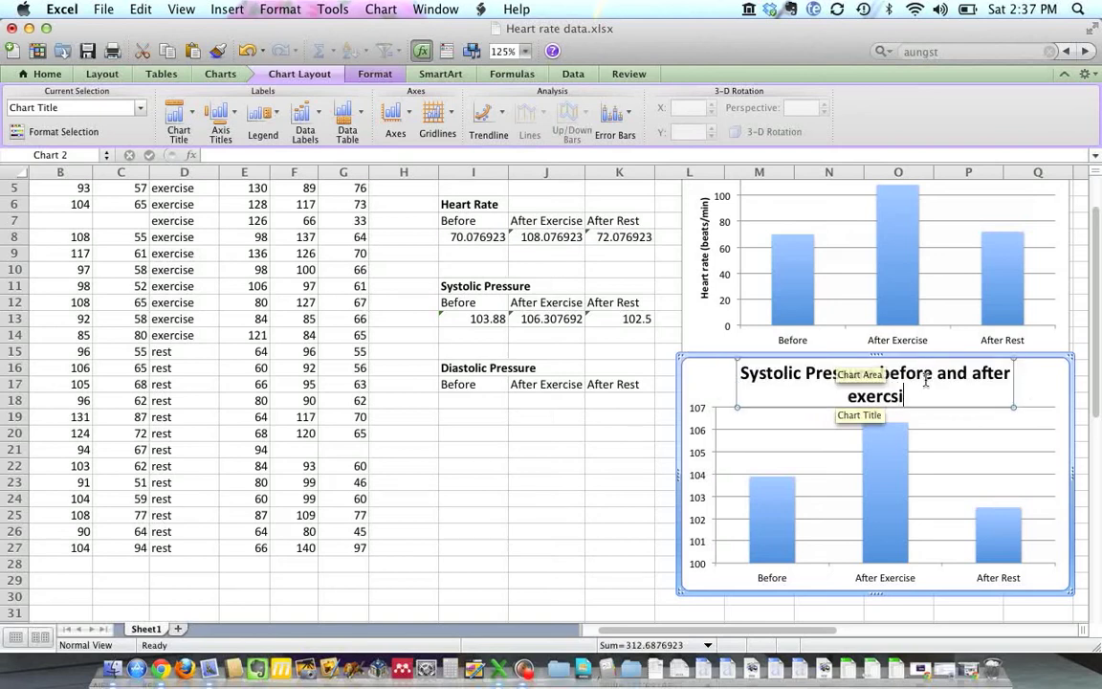
key("BackSpace")
key("BackSpace")
type("ise")
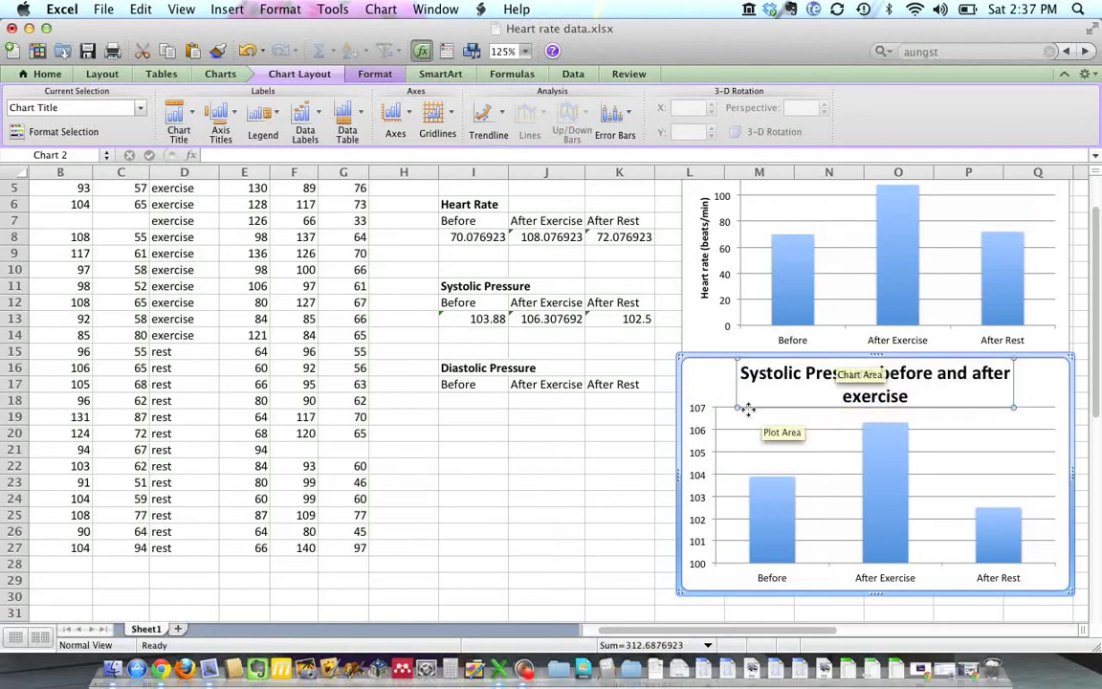
left_click(614, 447)
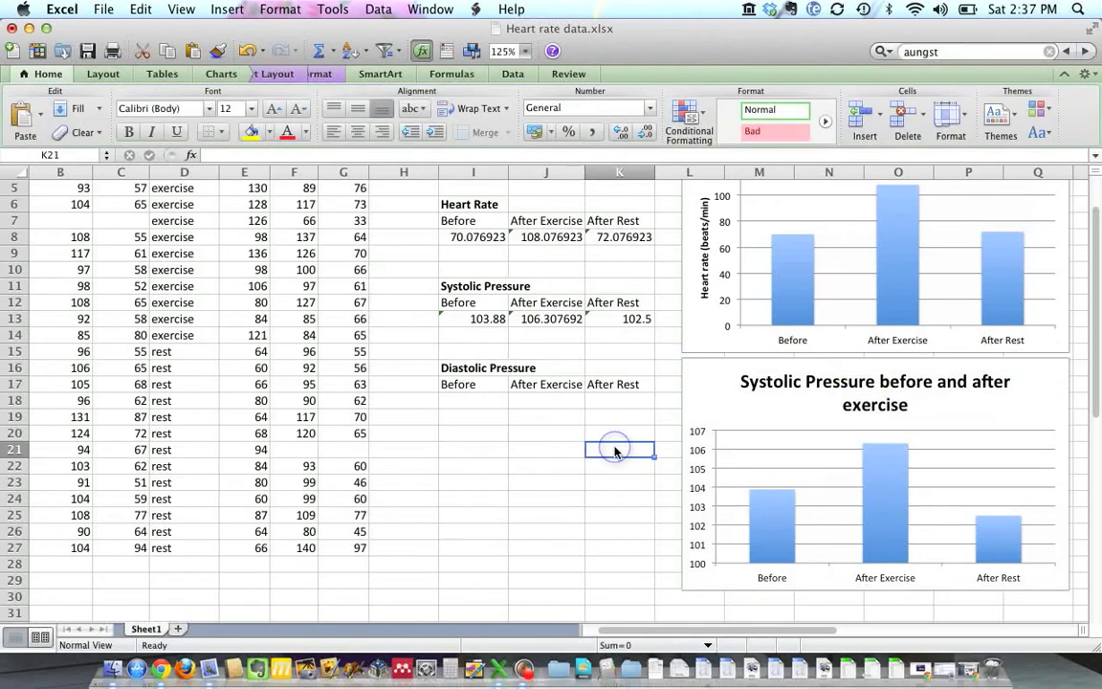
left_click(766, 385)
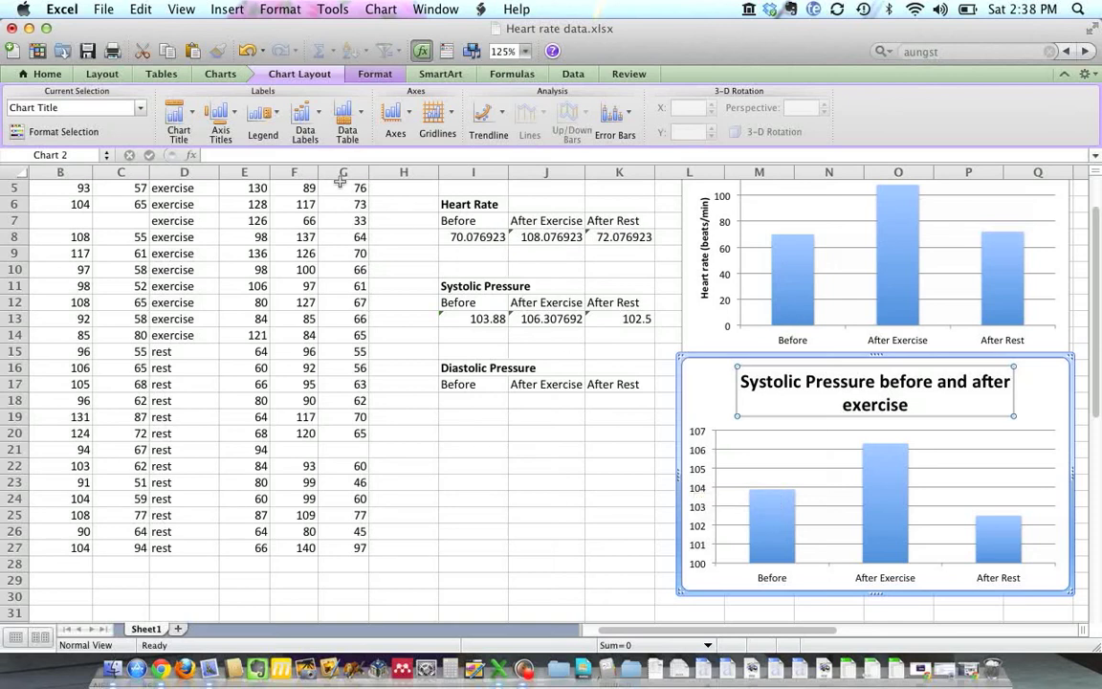
Step: Add a rotated vertical axis title reading 'Systolic Pressure (mmHg)' to the chart
left_click(224, 122)
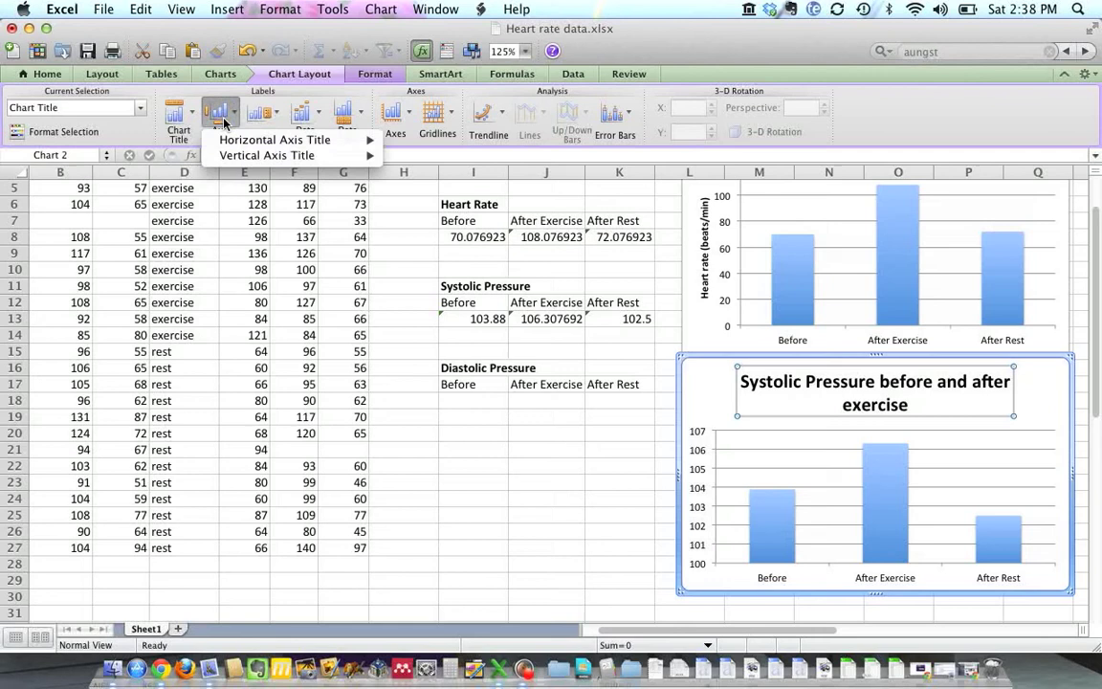
mouse_move(246, 159)
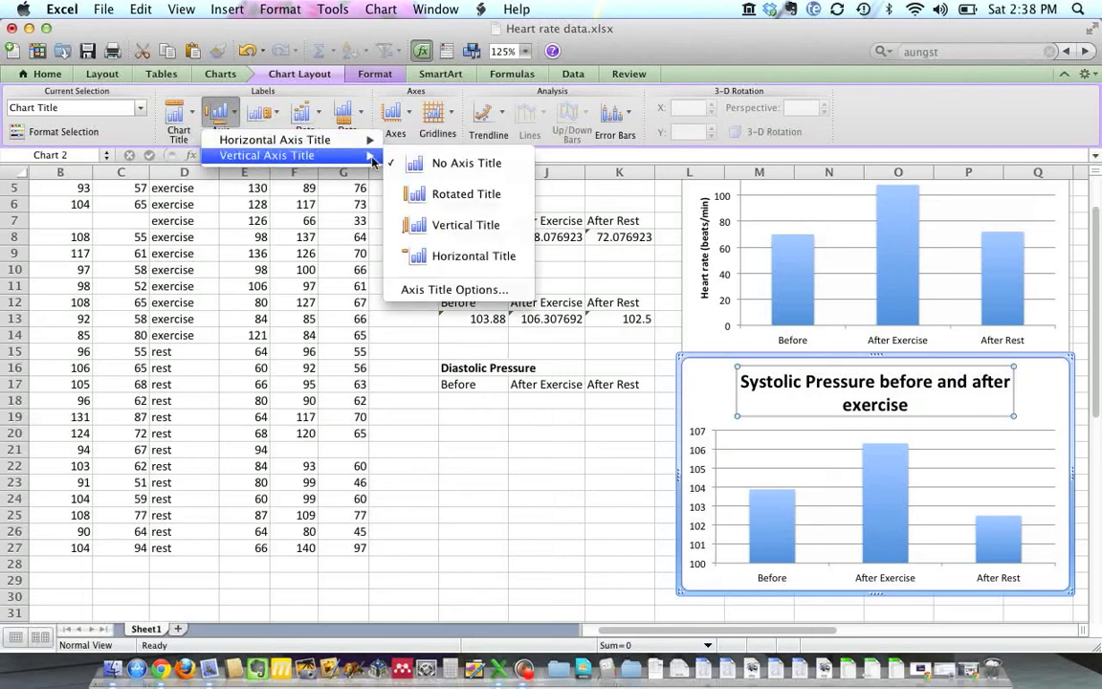
left_click(461, 195)
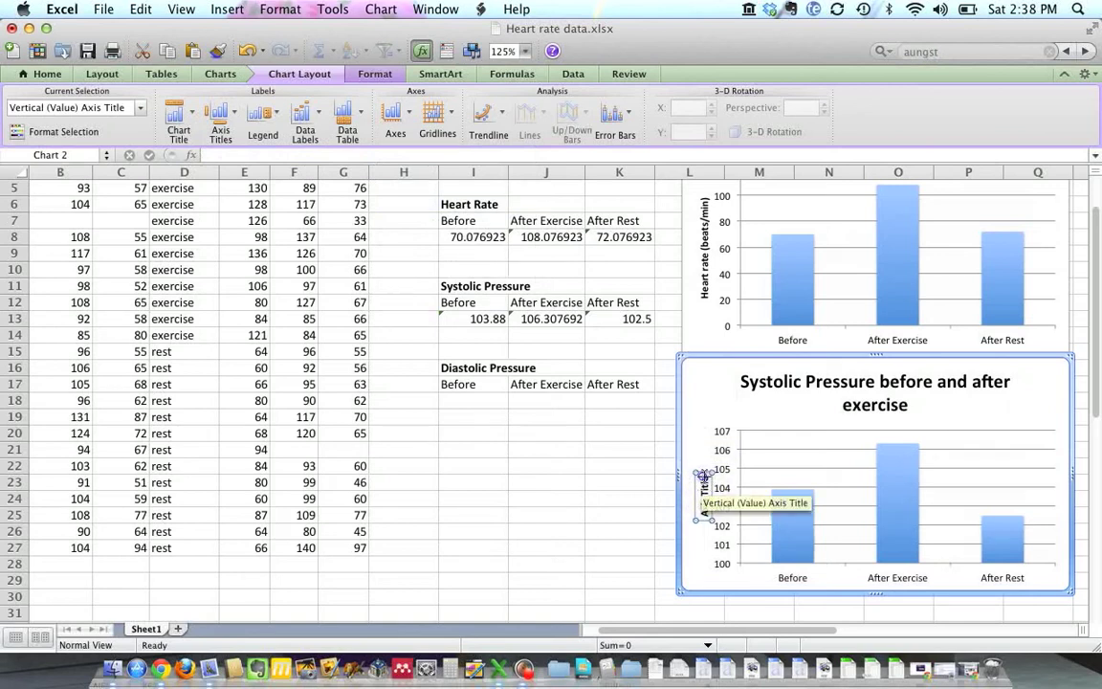
key("BackSpace")
type("S")
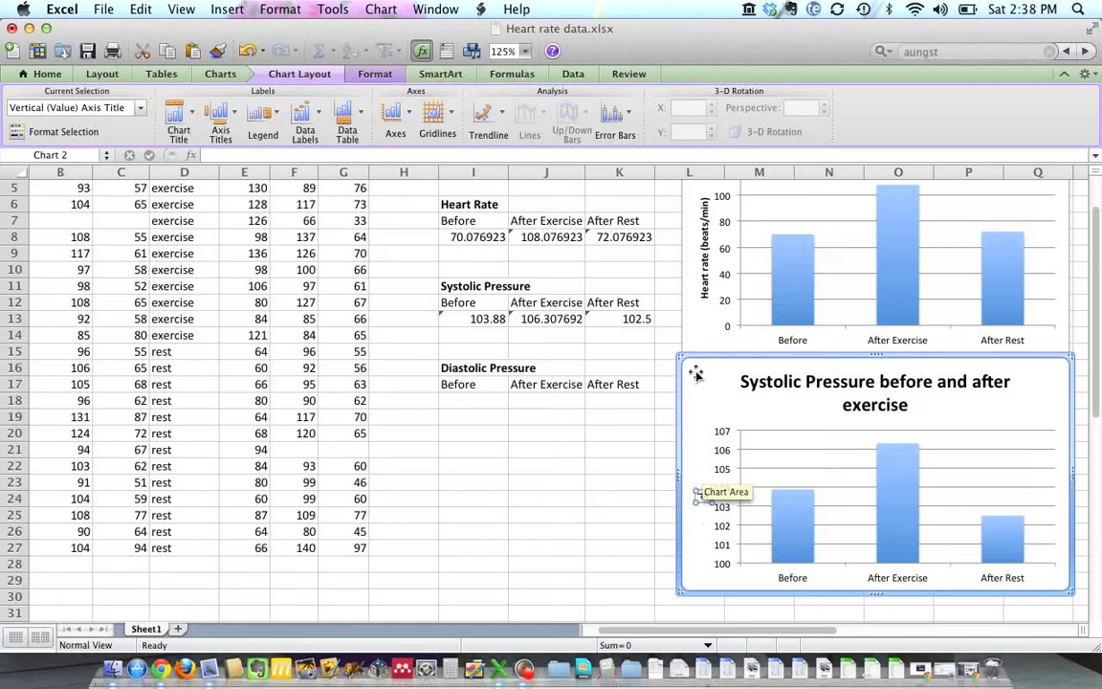
type("ystolic Pressure (mmHg")
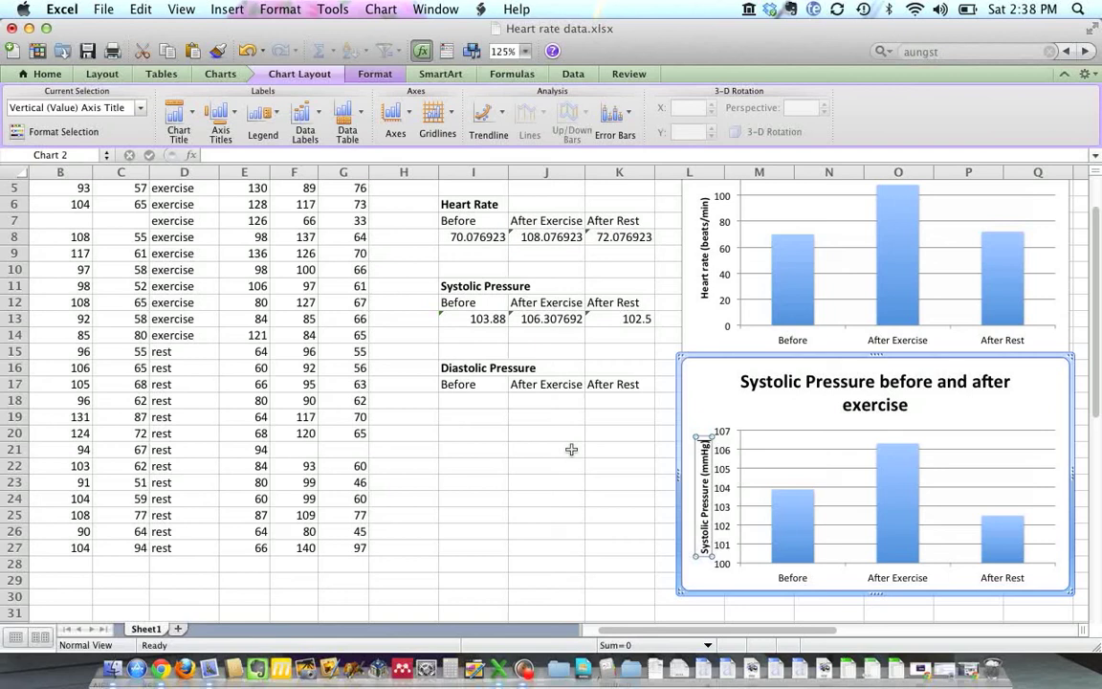
left_click(572, 449)
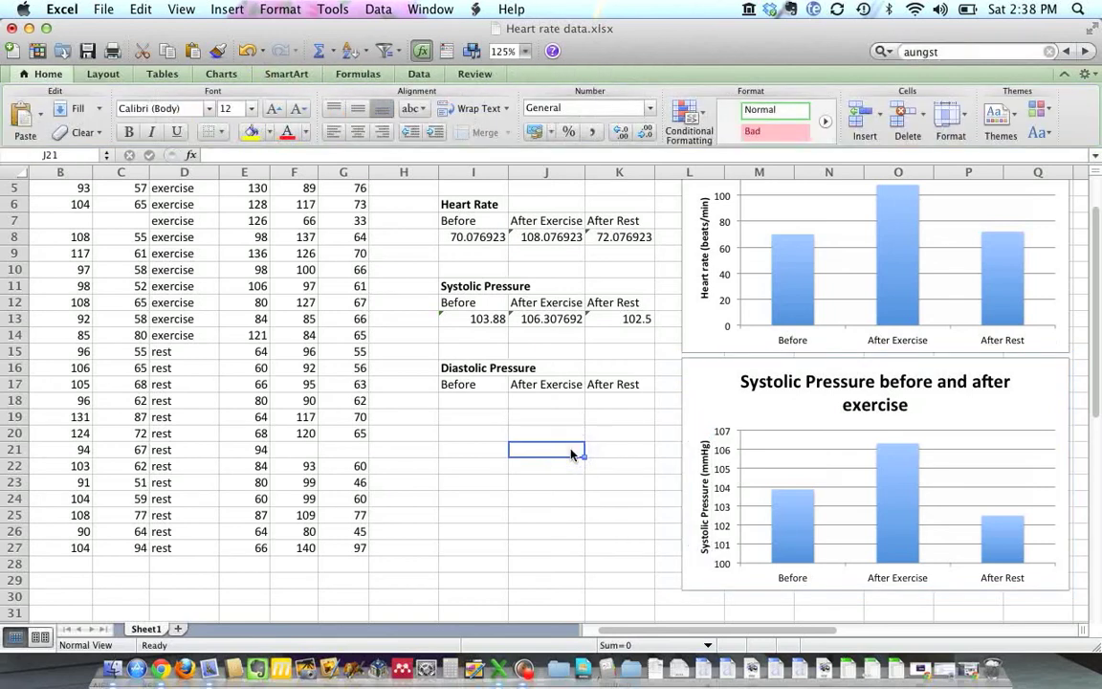